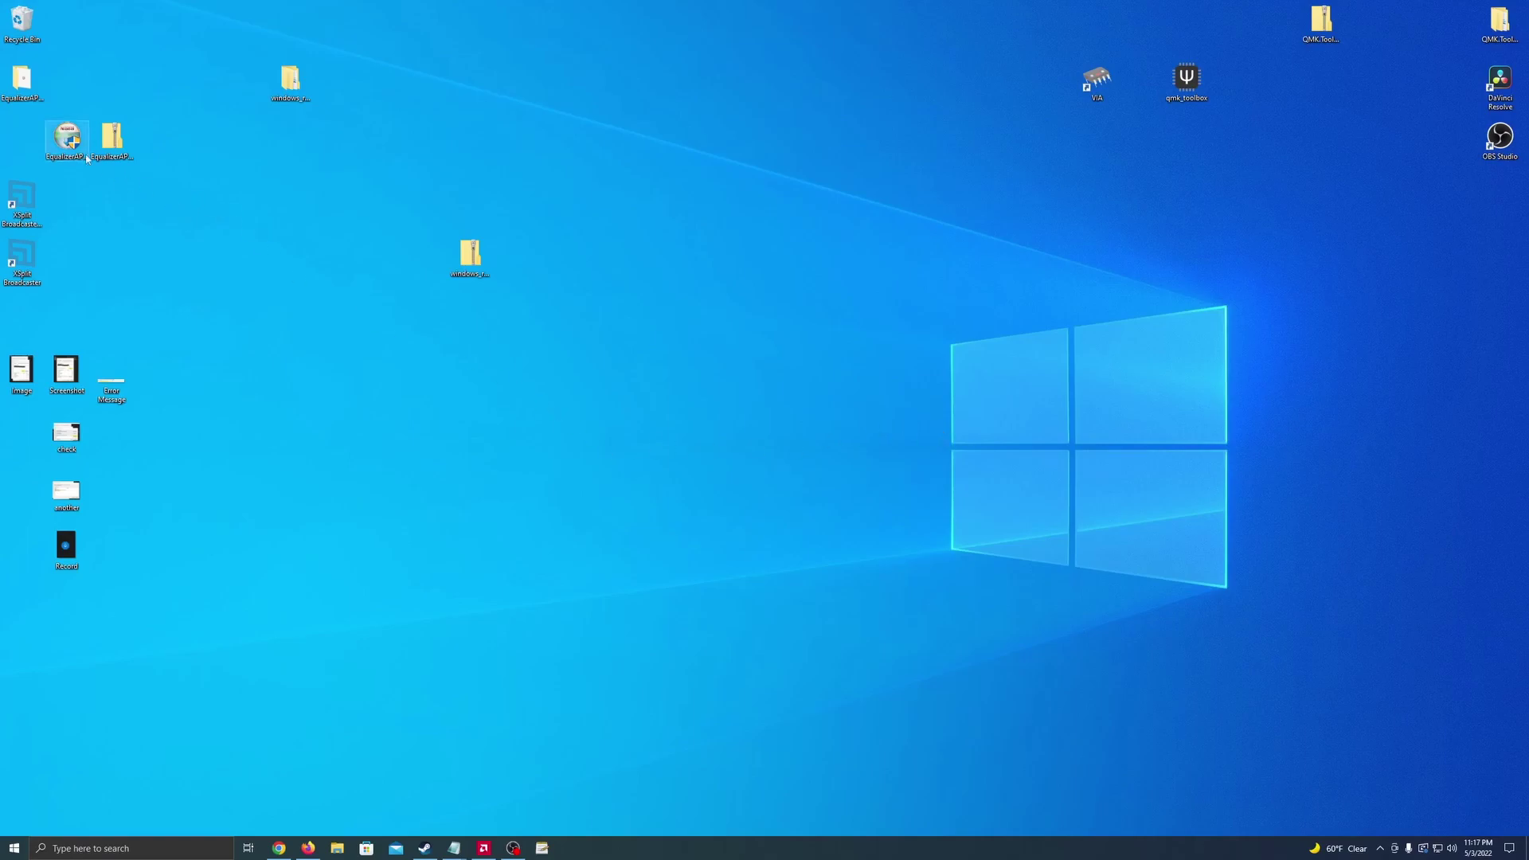
- Arrange the EqualizerAPO installer, EqualizerAPO zip and windows_rnnoise zip side by side on the desktop
drag(67, 138, 200, 315)
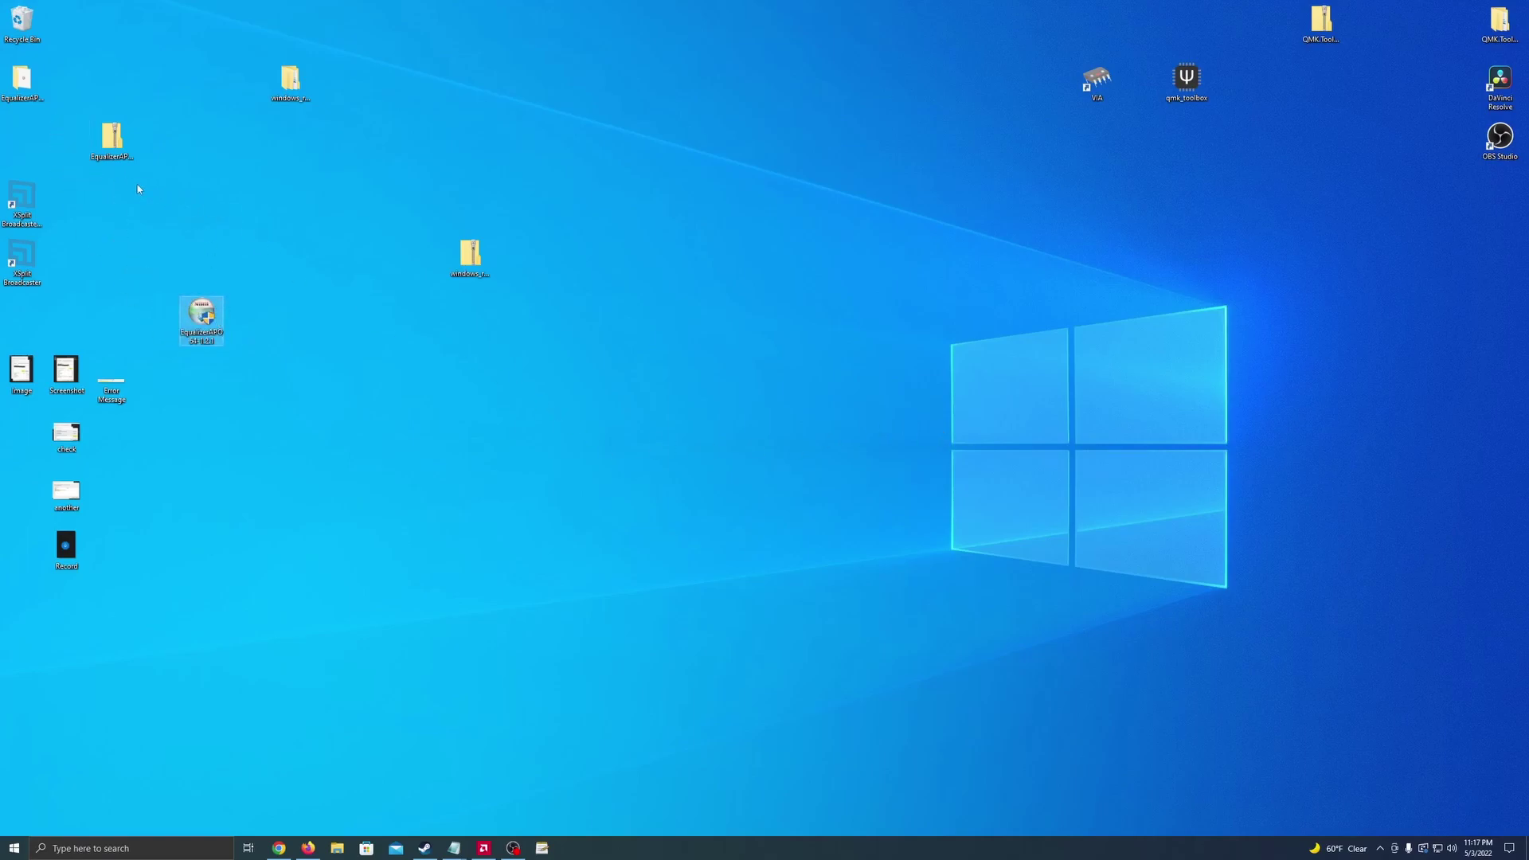
click(112, 142)
mouse_move(111, 141)
mouse_down()
mouse_move(292, 265)
mouse_move(293, 314)
mouse_up()
drag(470, 258, 417, 342)
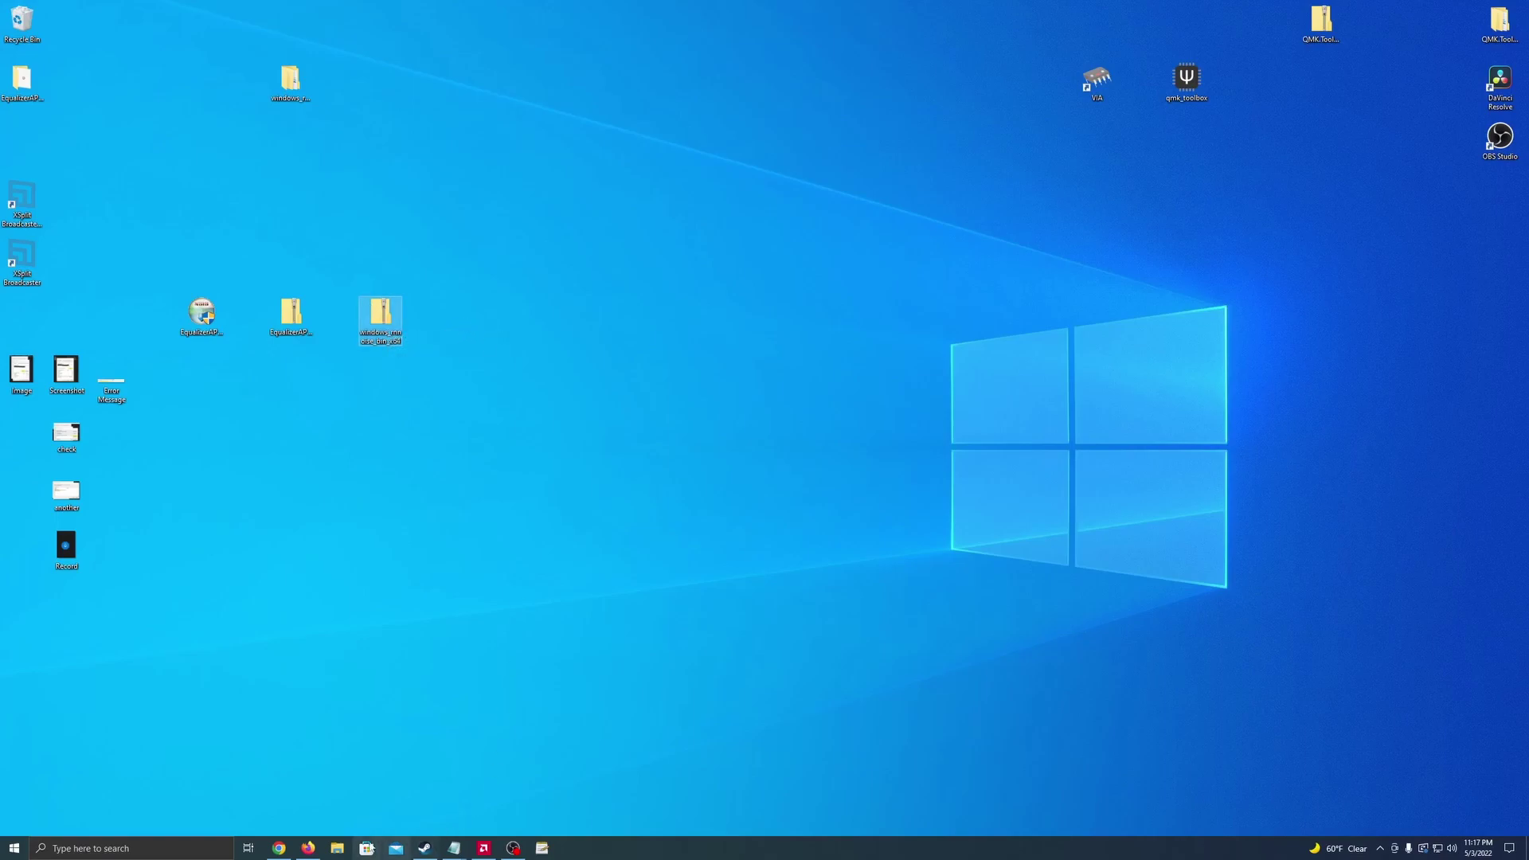
- Browse to C:\Program Files\EqualizerAPO\VSTPlugins in File Explorer and move the window aside
click(336, 848)
click(206, 372)
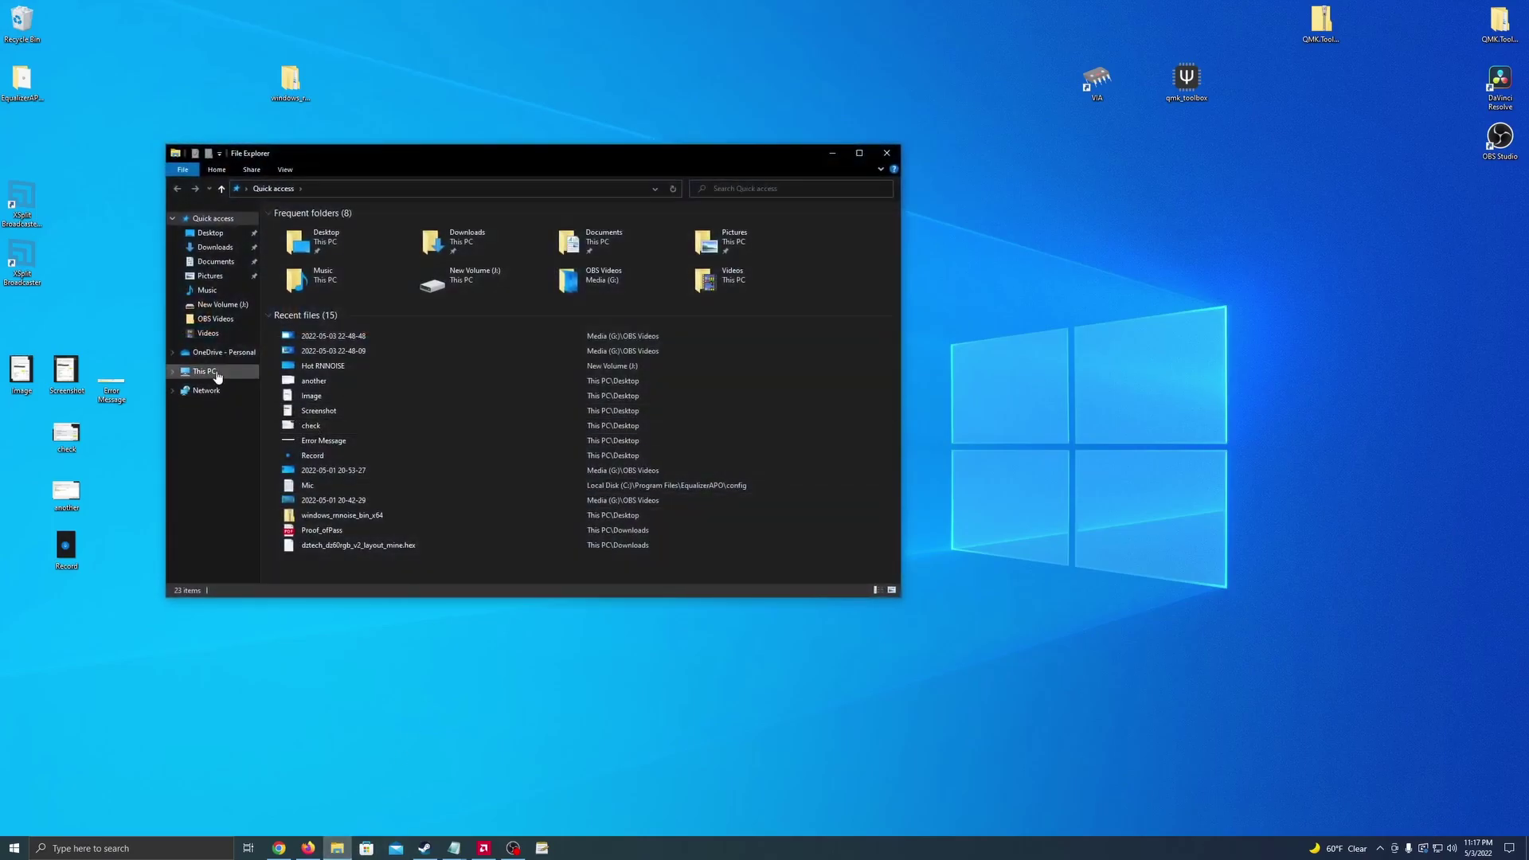
double_click(361, 326)
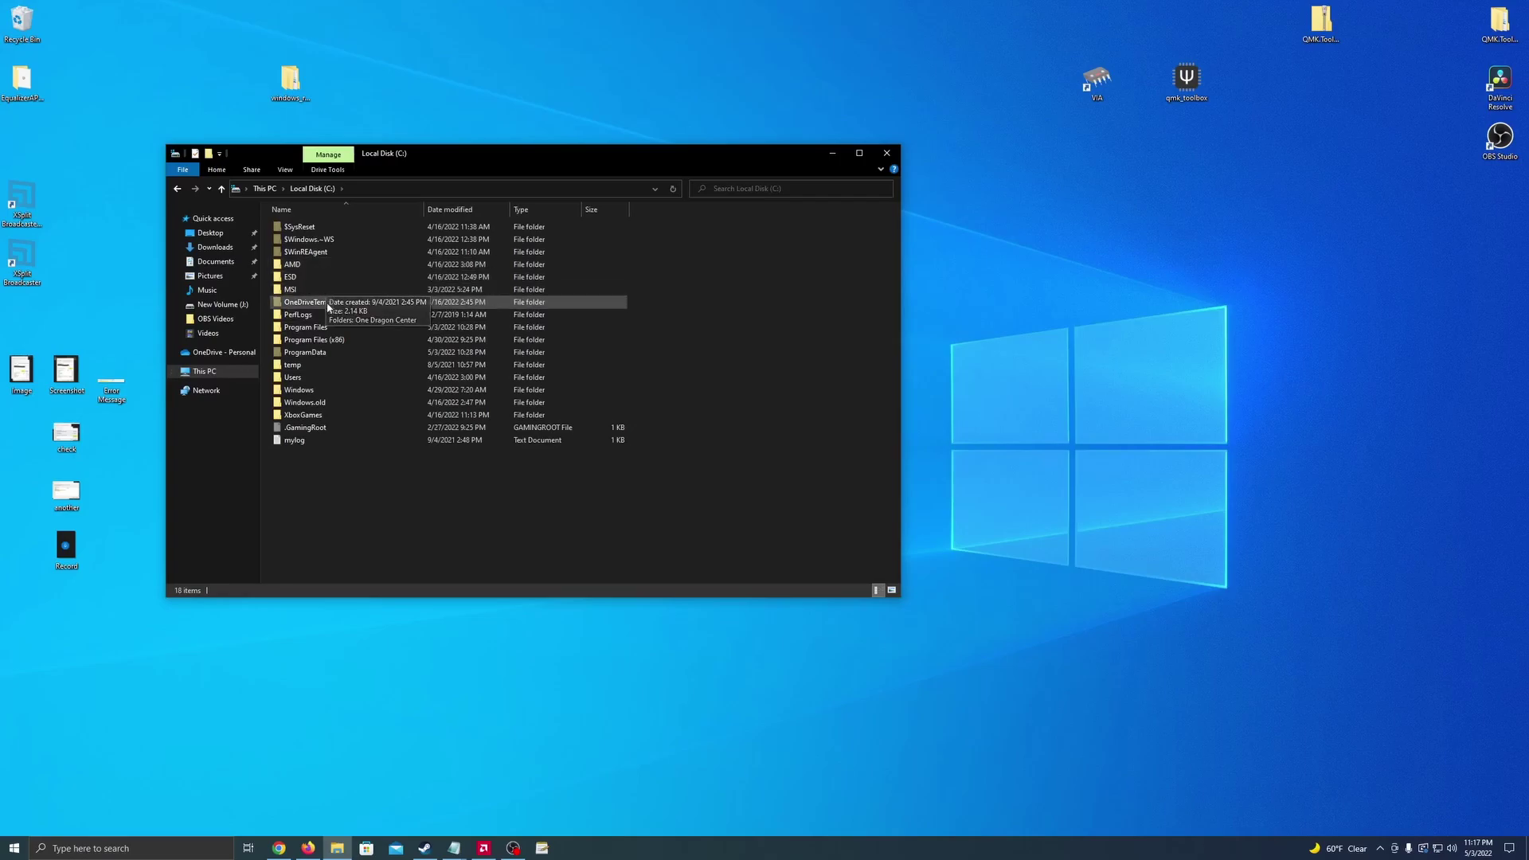
double_click(330, 327)
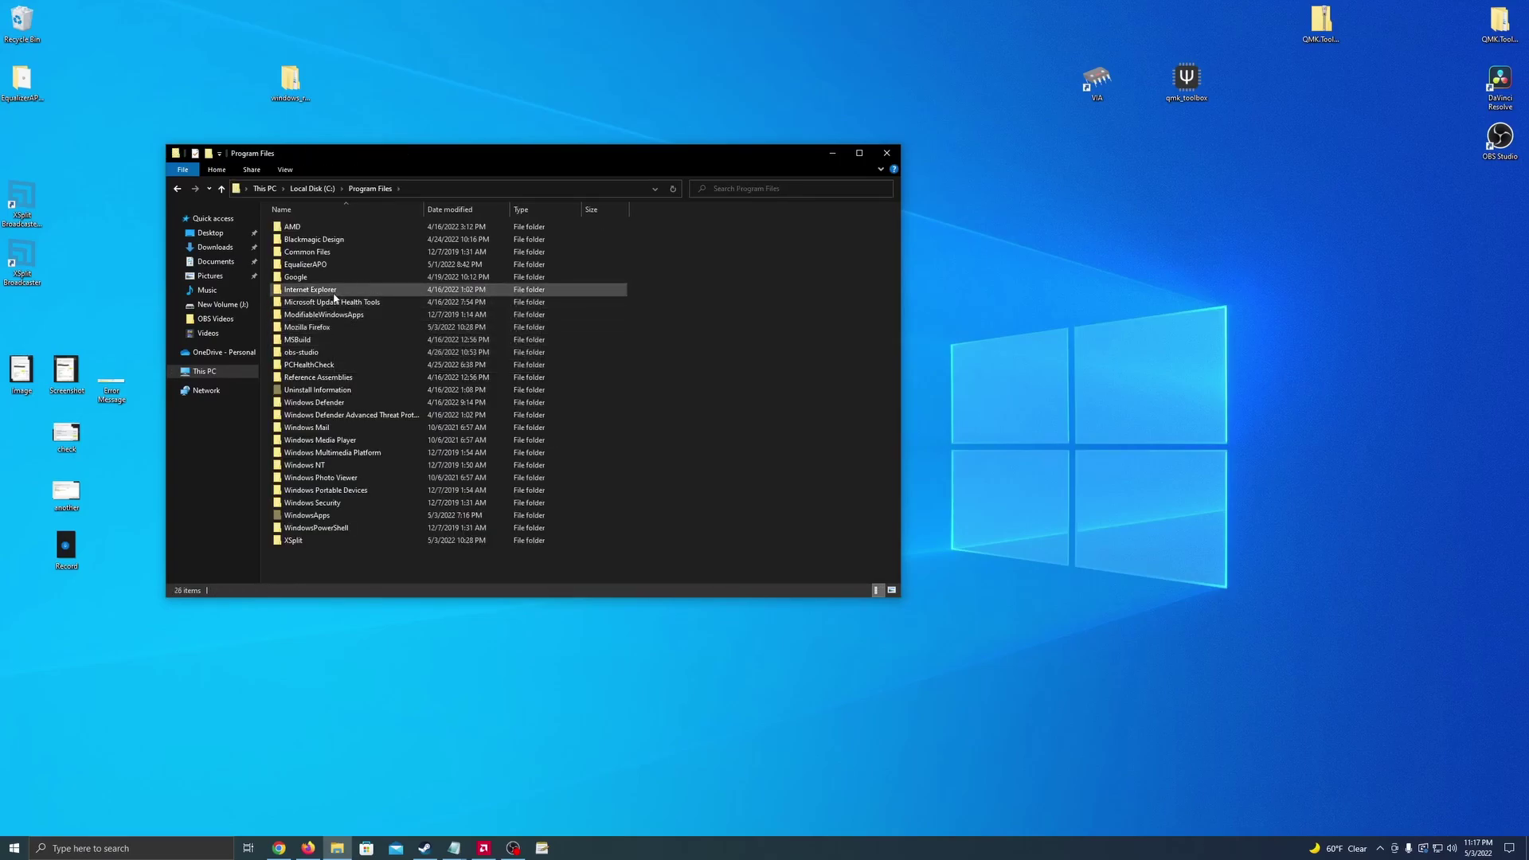
double_click(337, 265)
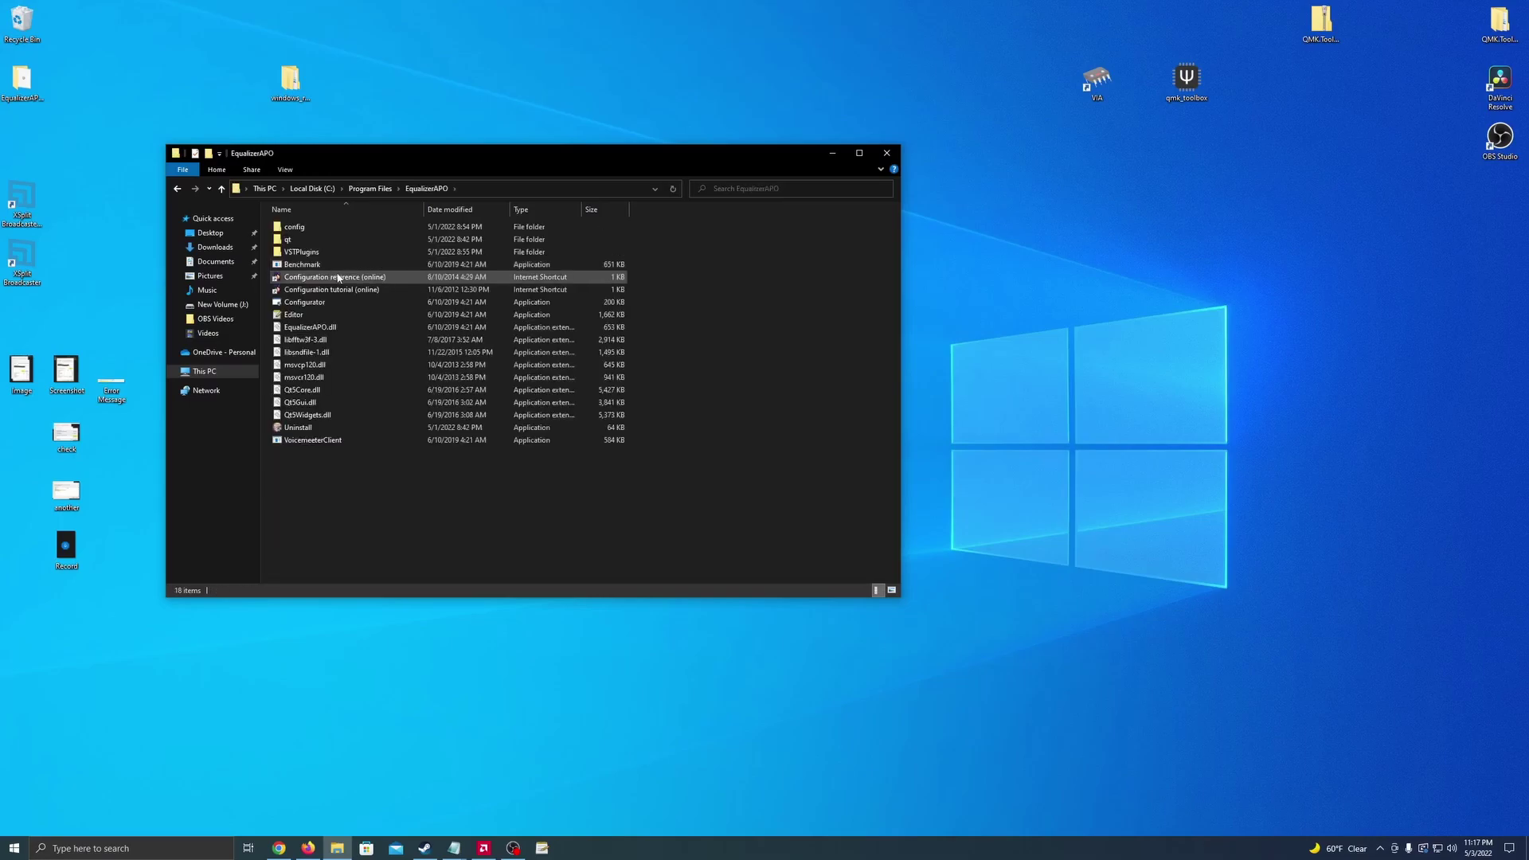
double_click(314, 255)
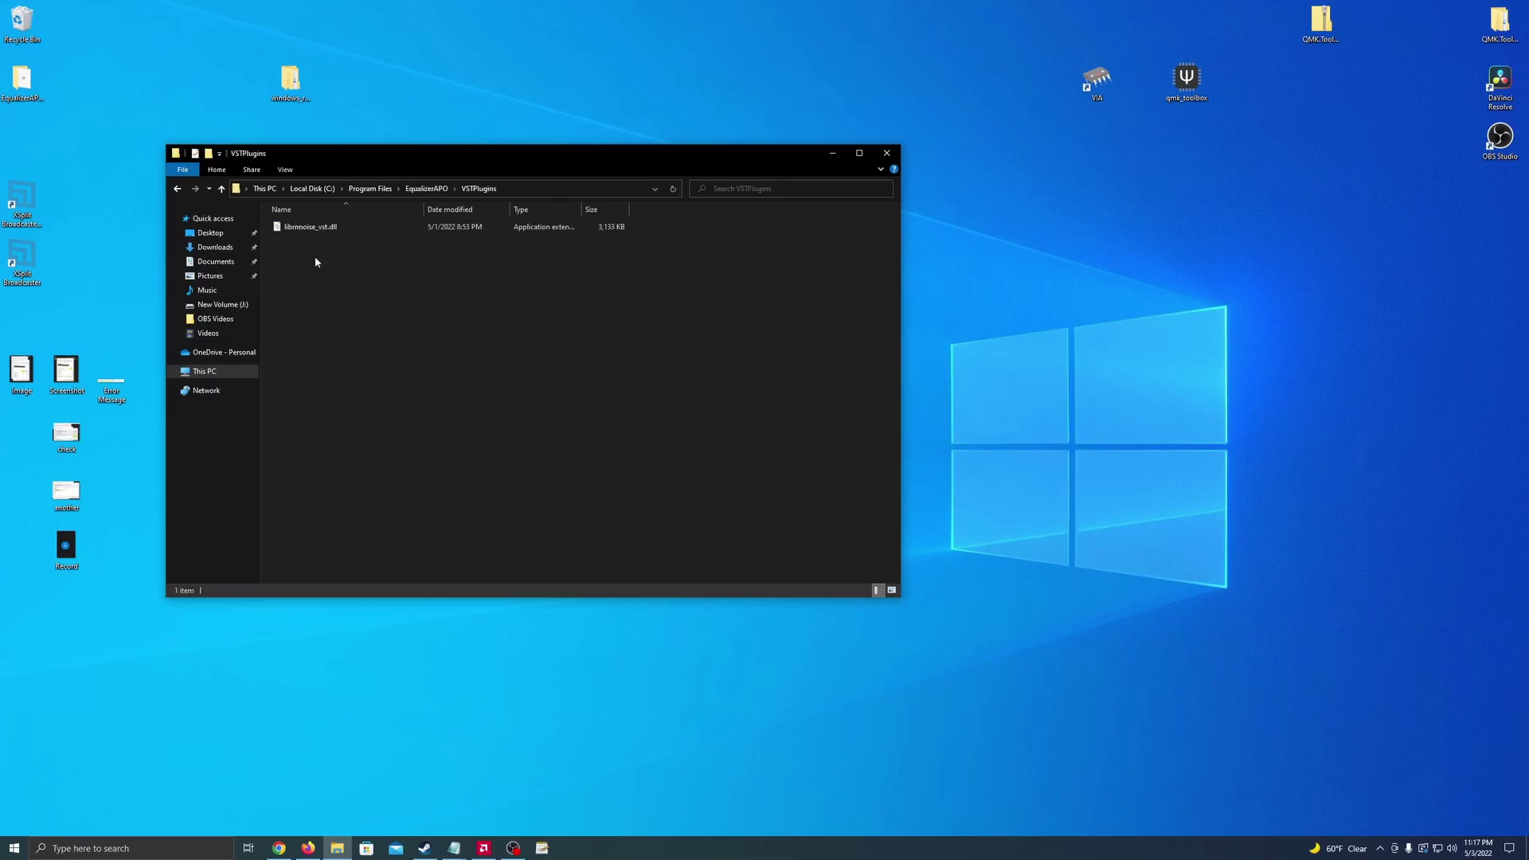
mouse_move(327, 151)
mouse_down()
mouse_move(532, 182)
mouse_move(653, 179)
mouse_up()
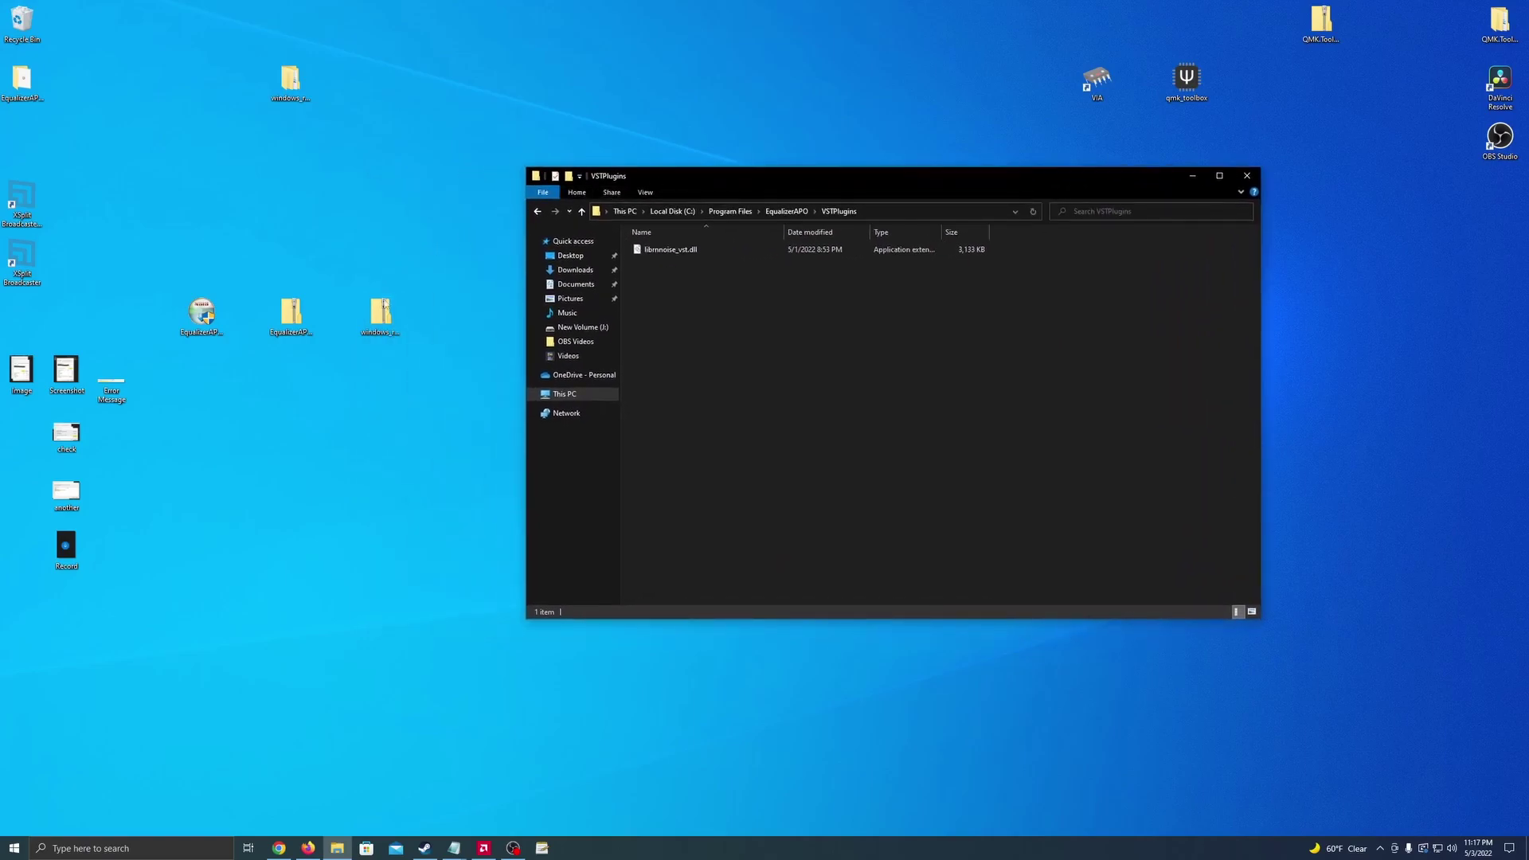
- Extract the windows_rnnoise zip to the desktop, replacing existing files
click(398, 321)
drag(397, 319, 371, 266)
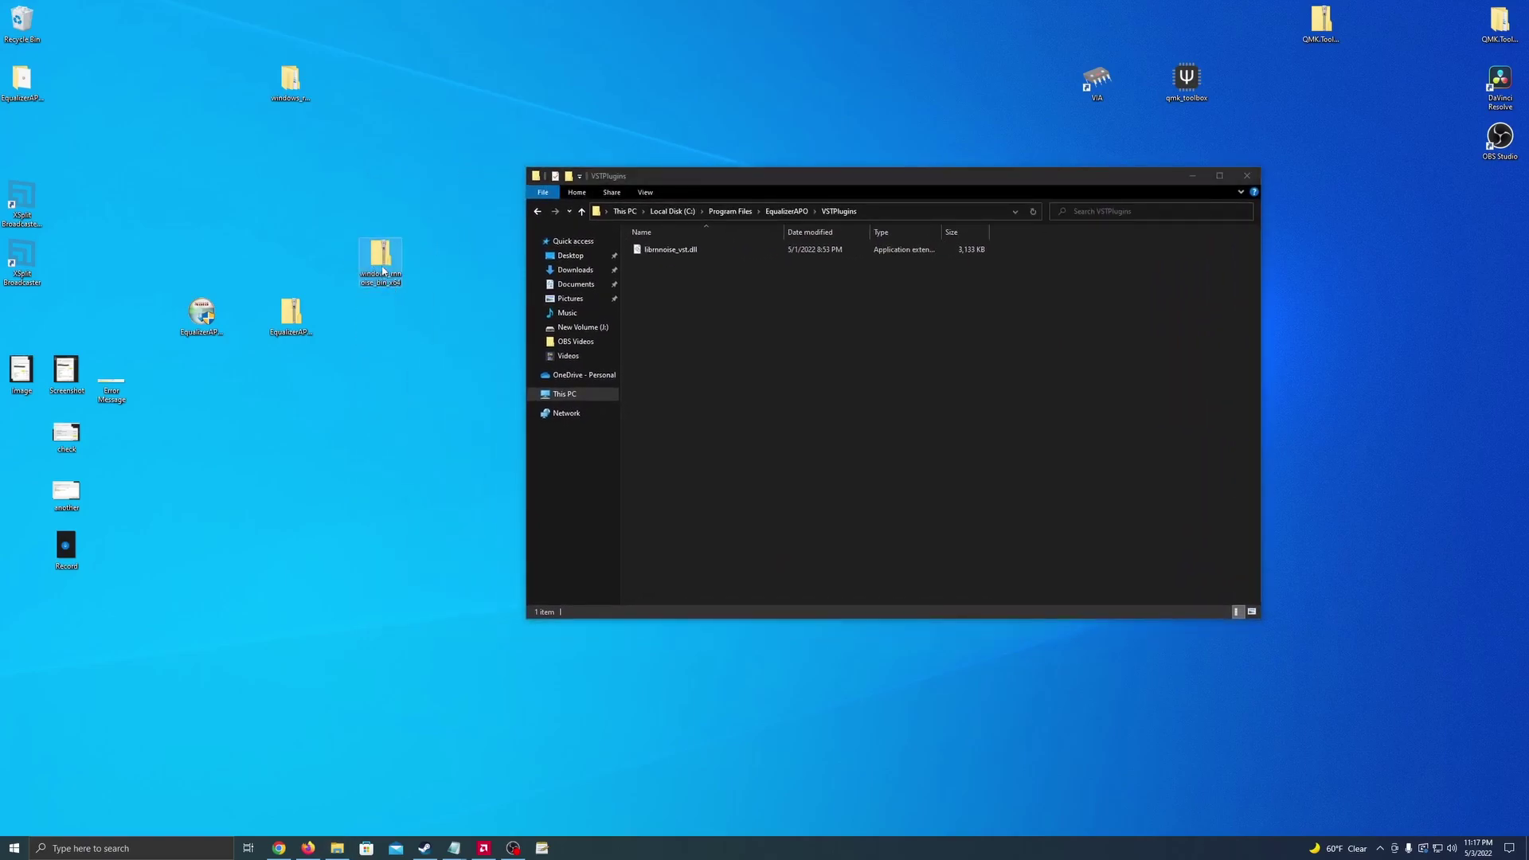
right_click(380, 270)
click(423, 292)
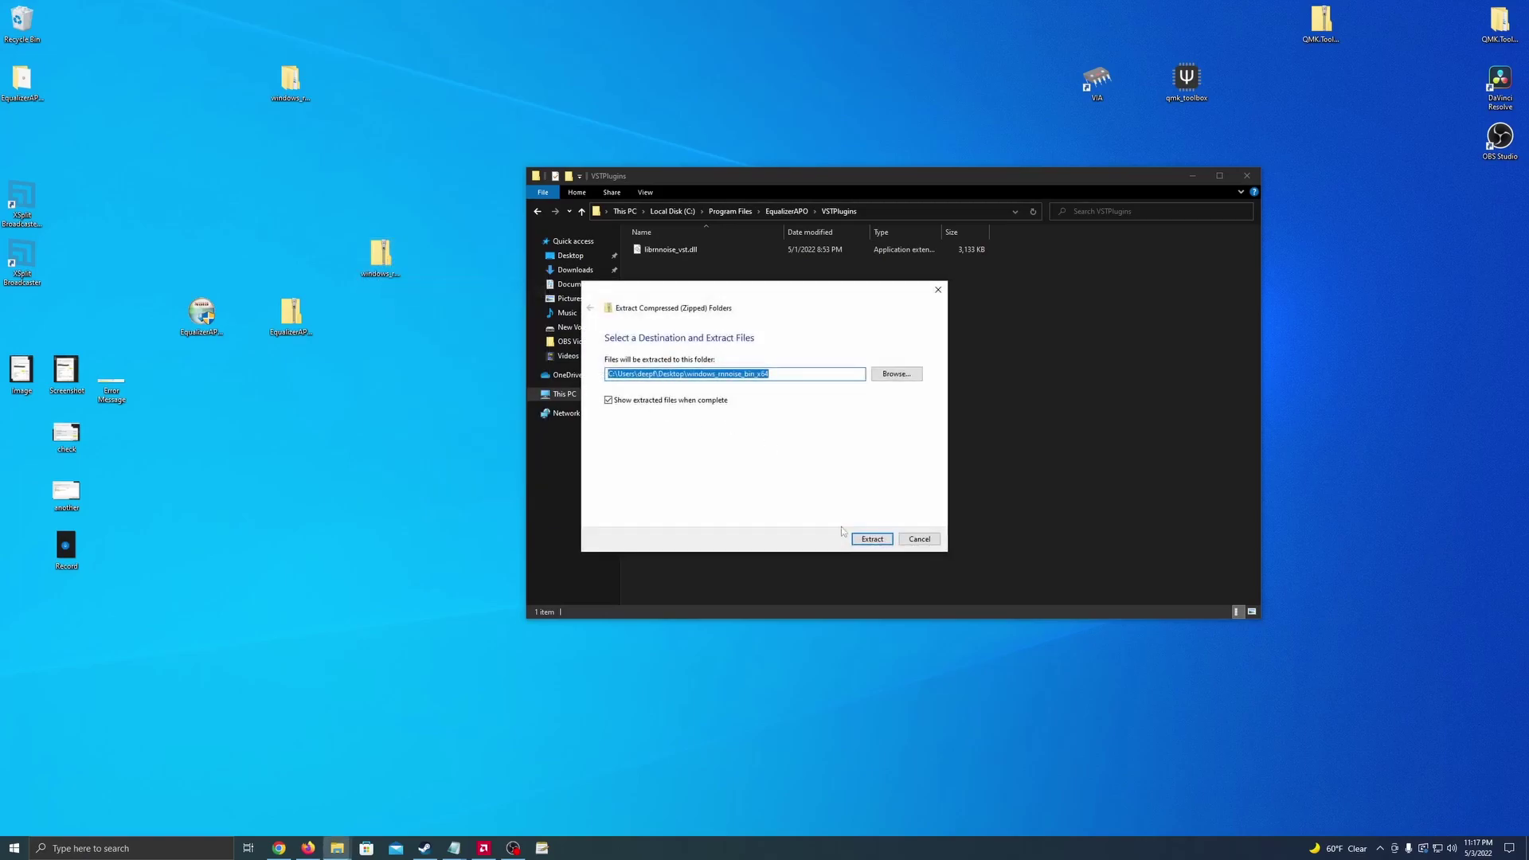
click(862, 539)
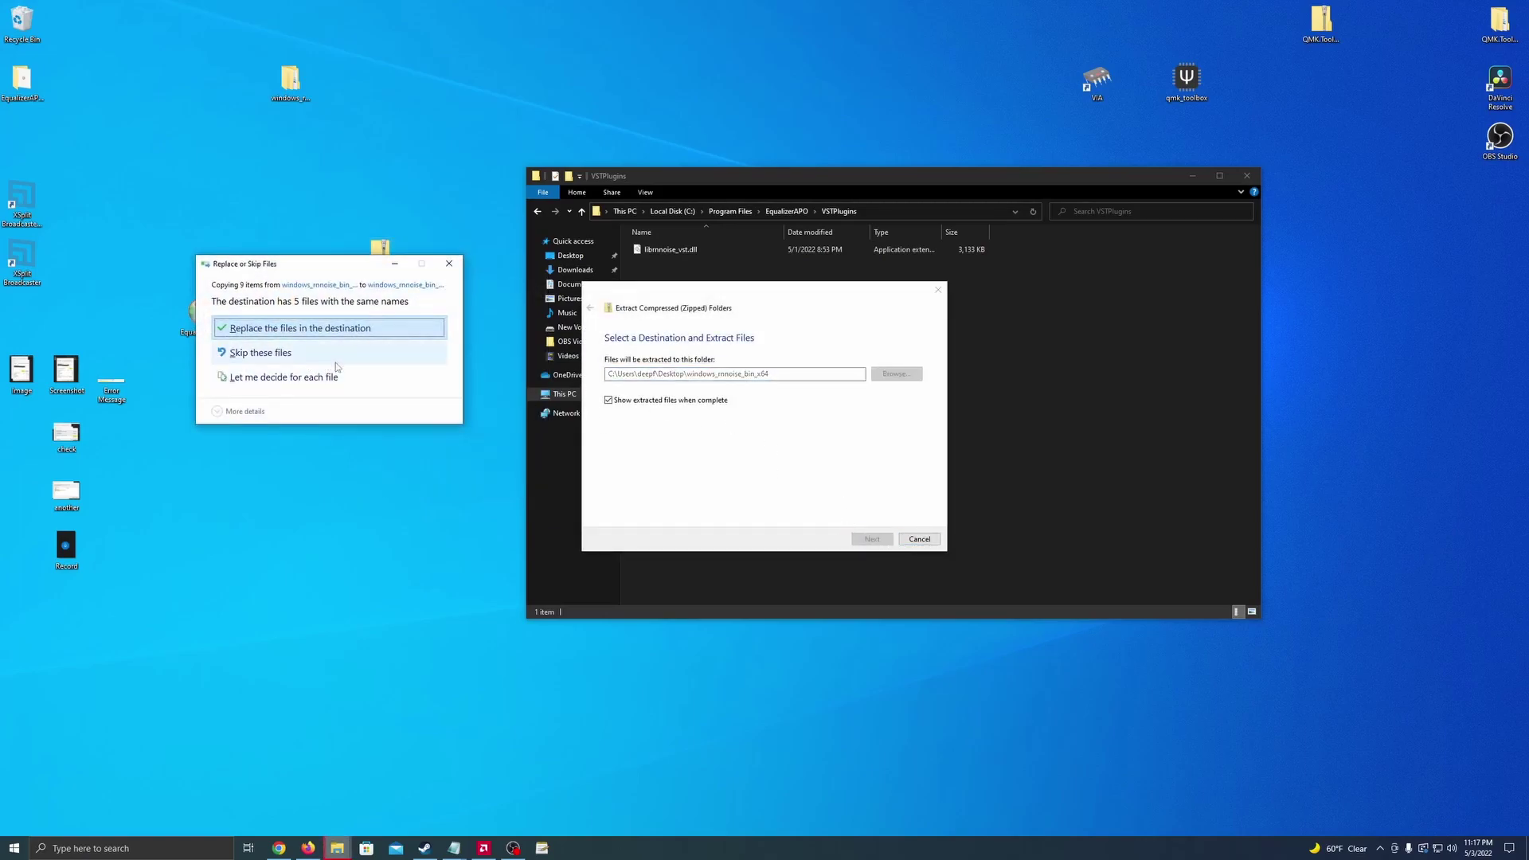
click(294, 331)
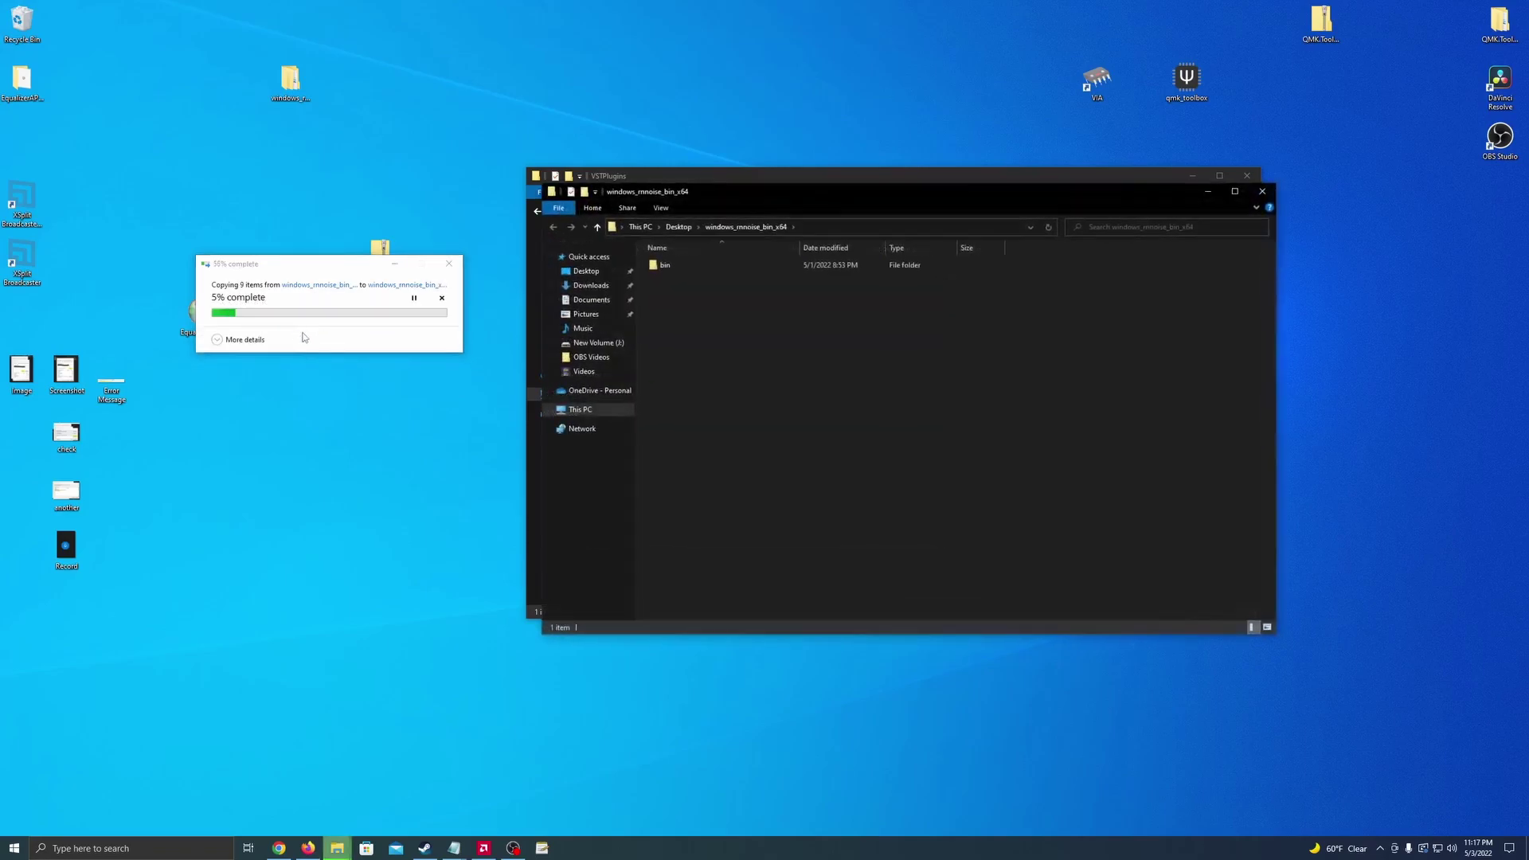
- Arrange the two Explorer windows and open bin\vst in the extracted rnnoise folder
drag(840, 196, 319, 209)
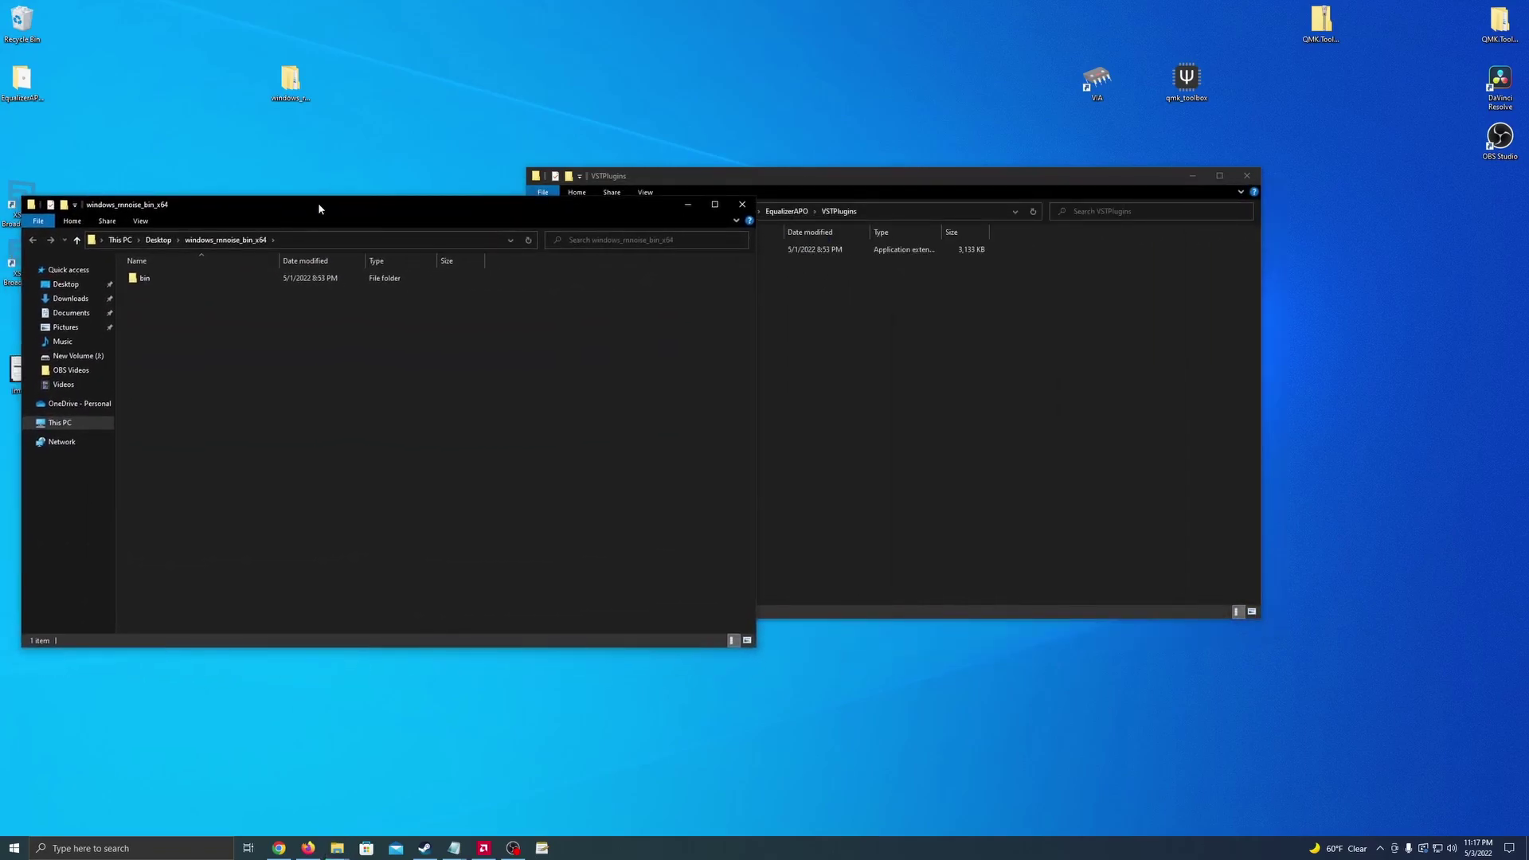
drag(842, 176, 1046, 176)
click(237, 282)
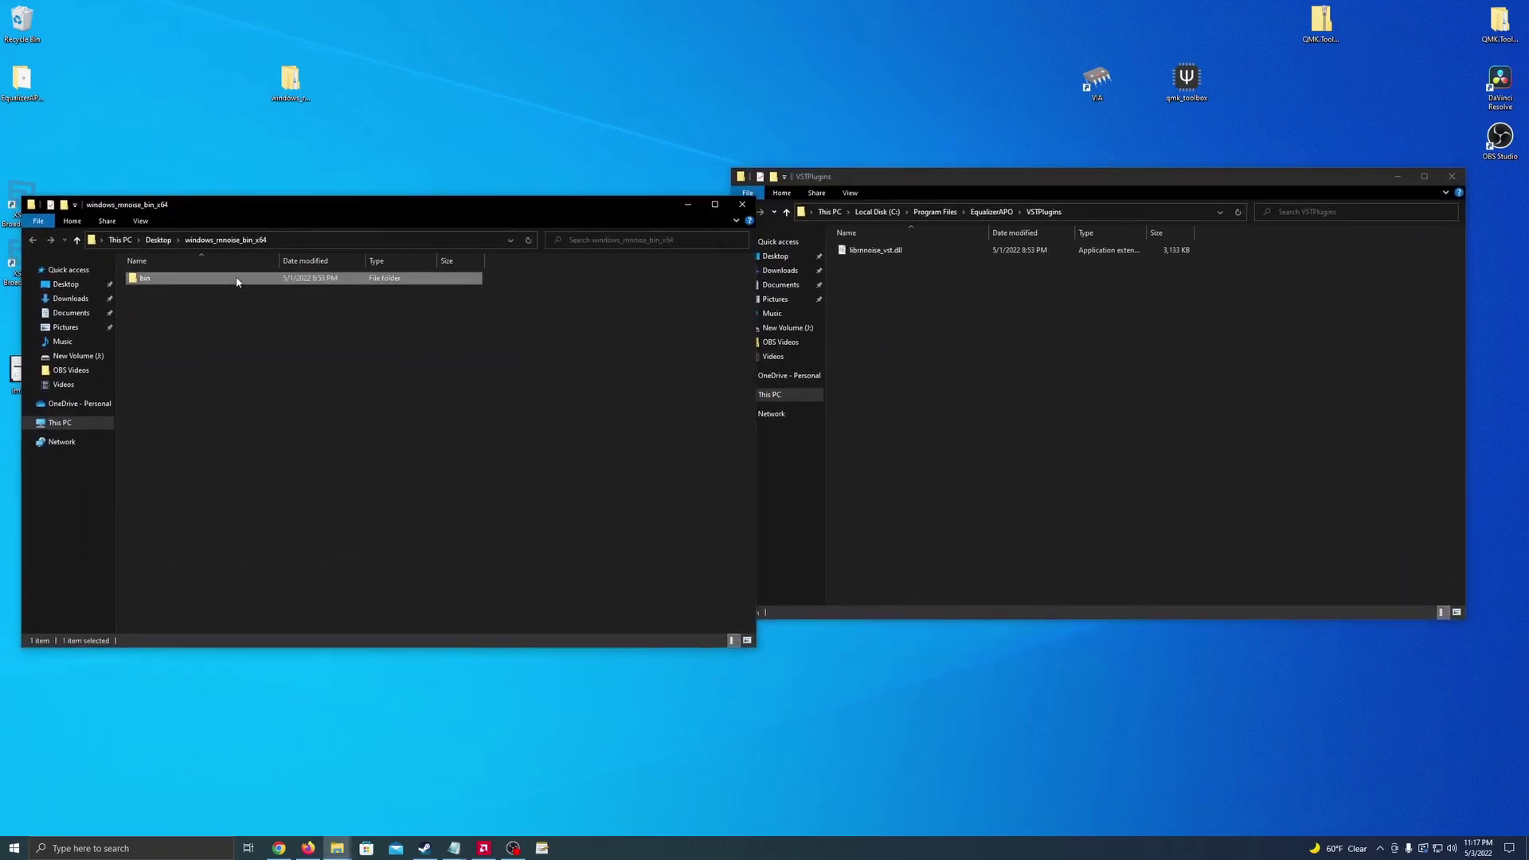
double_click(236, 279)
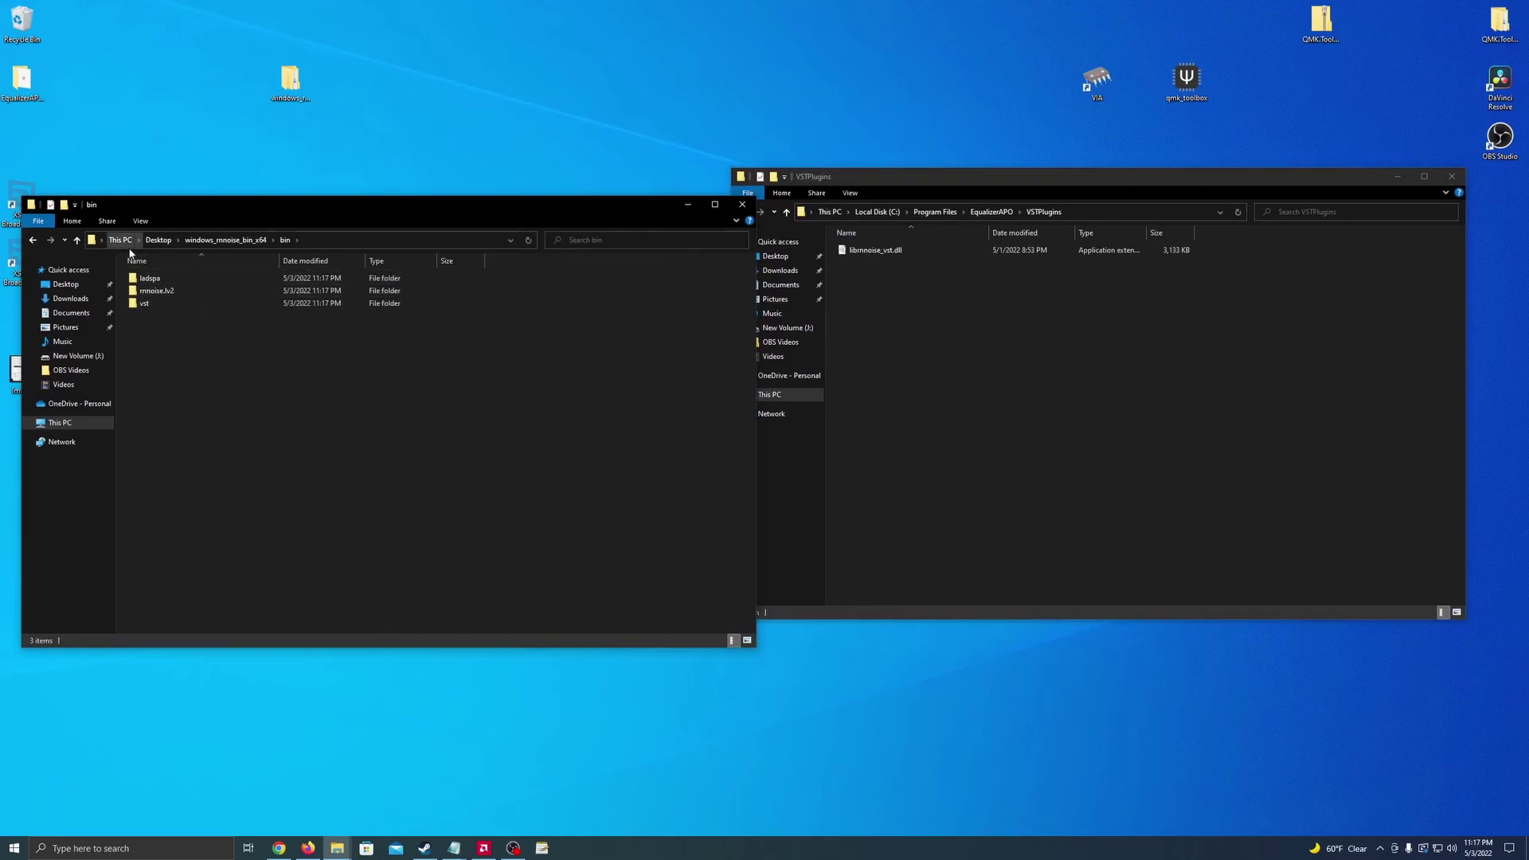
double_click(157, 304)
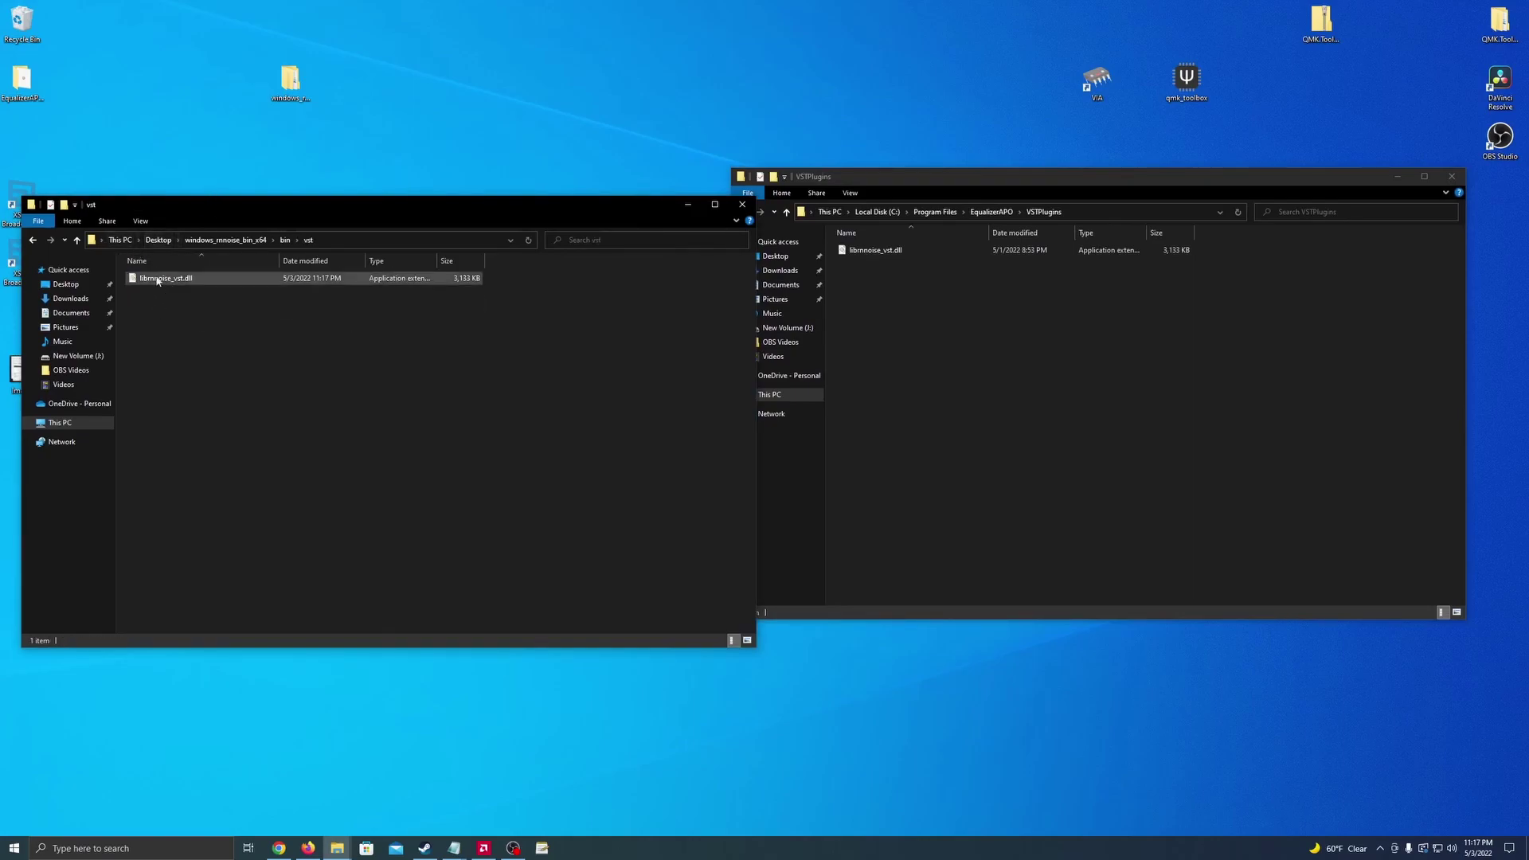
- Move librnnoise_vst.dll into VSTPlugins, replacing the old copy with administrator permission
drag(158, 283, 977, 359)
click(728, 357)
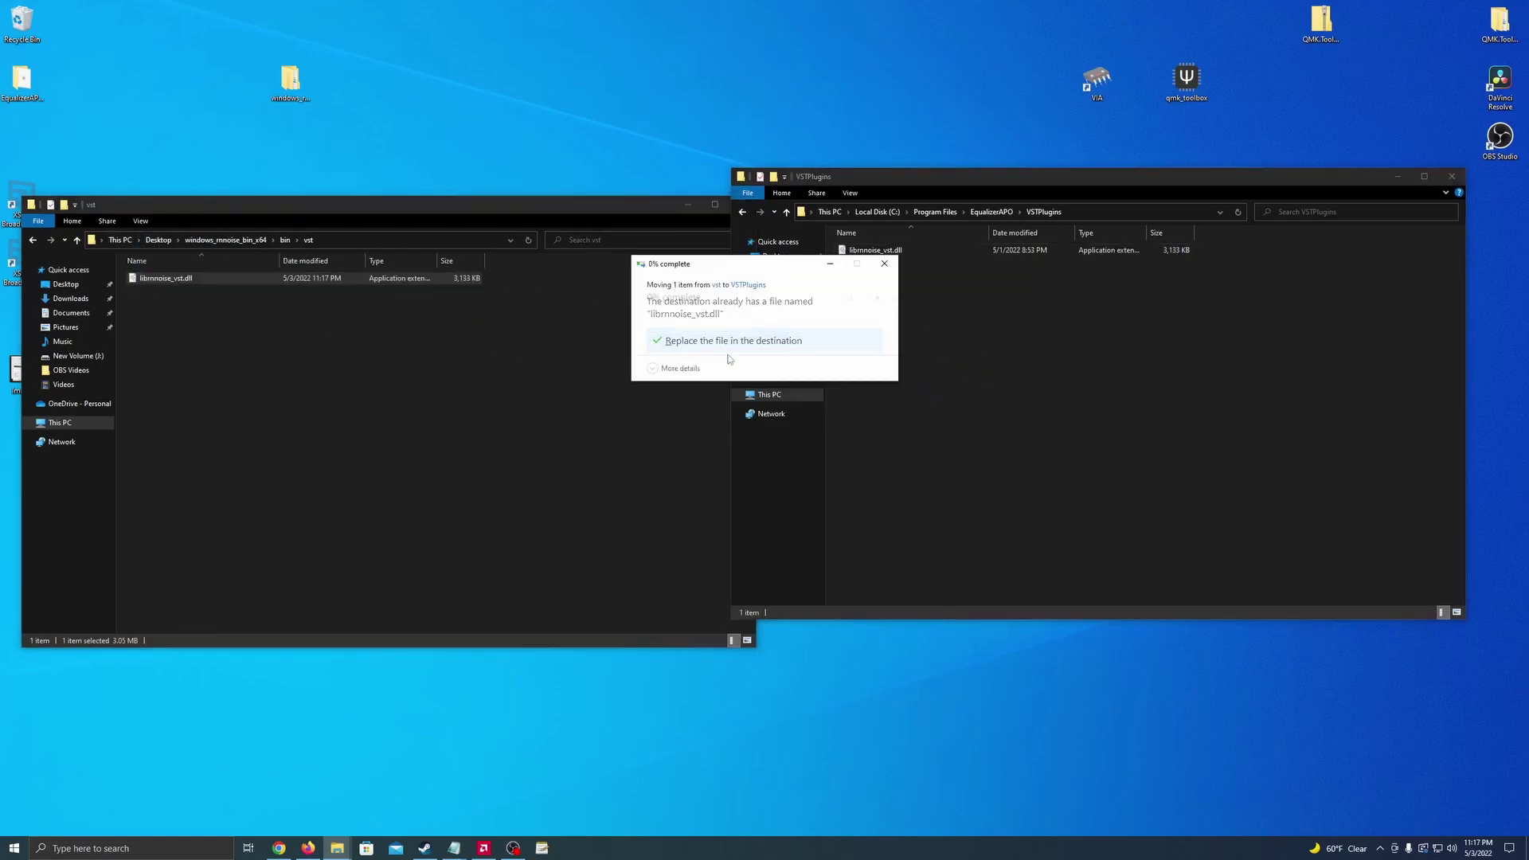
click(728, 346)
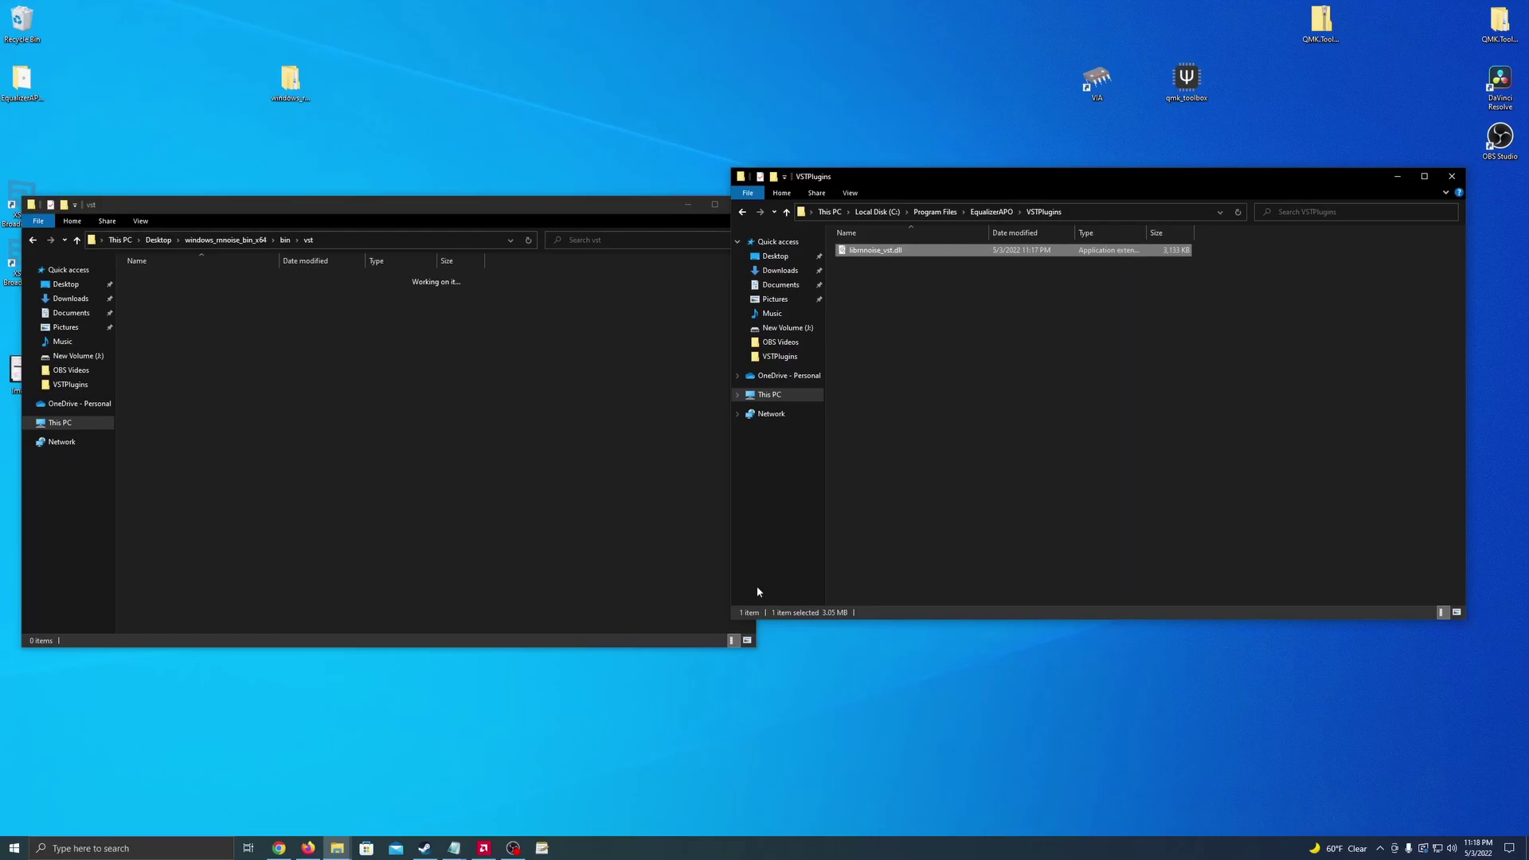
- Launch the Configuration Editor, decline the Configurator, and add a Device control filter to config.txt
click(542, 848)
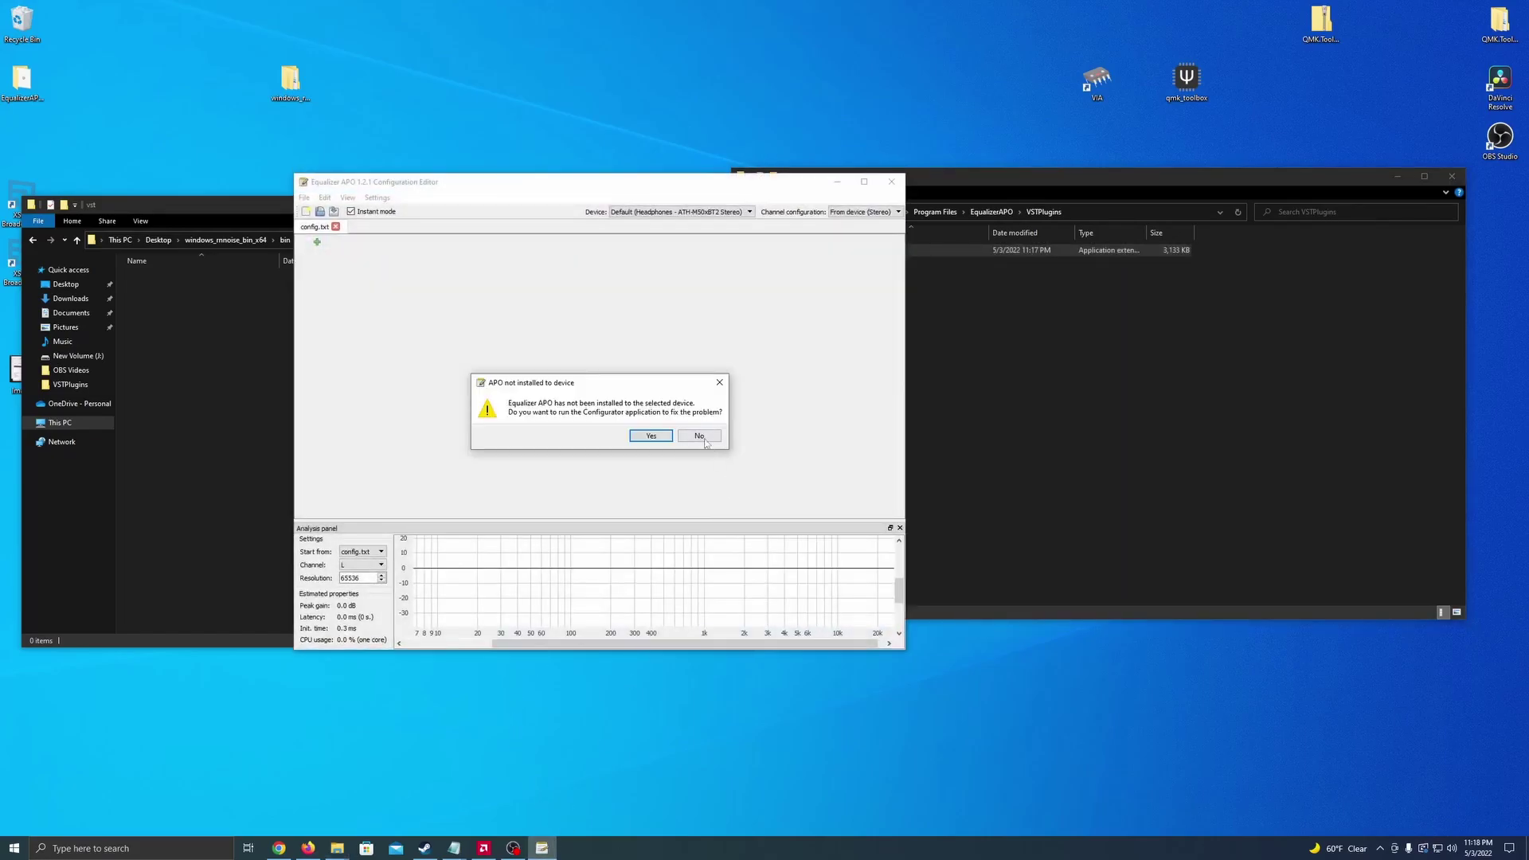
click(705, 441)
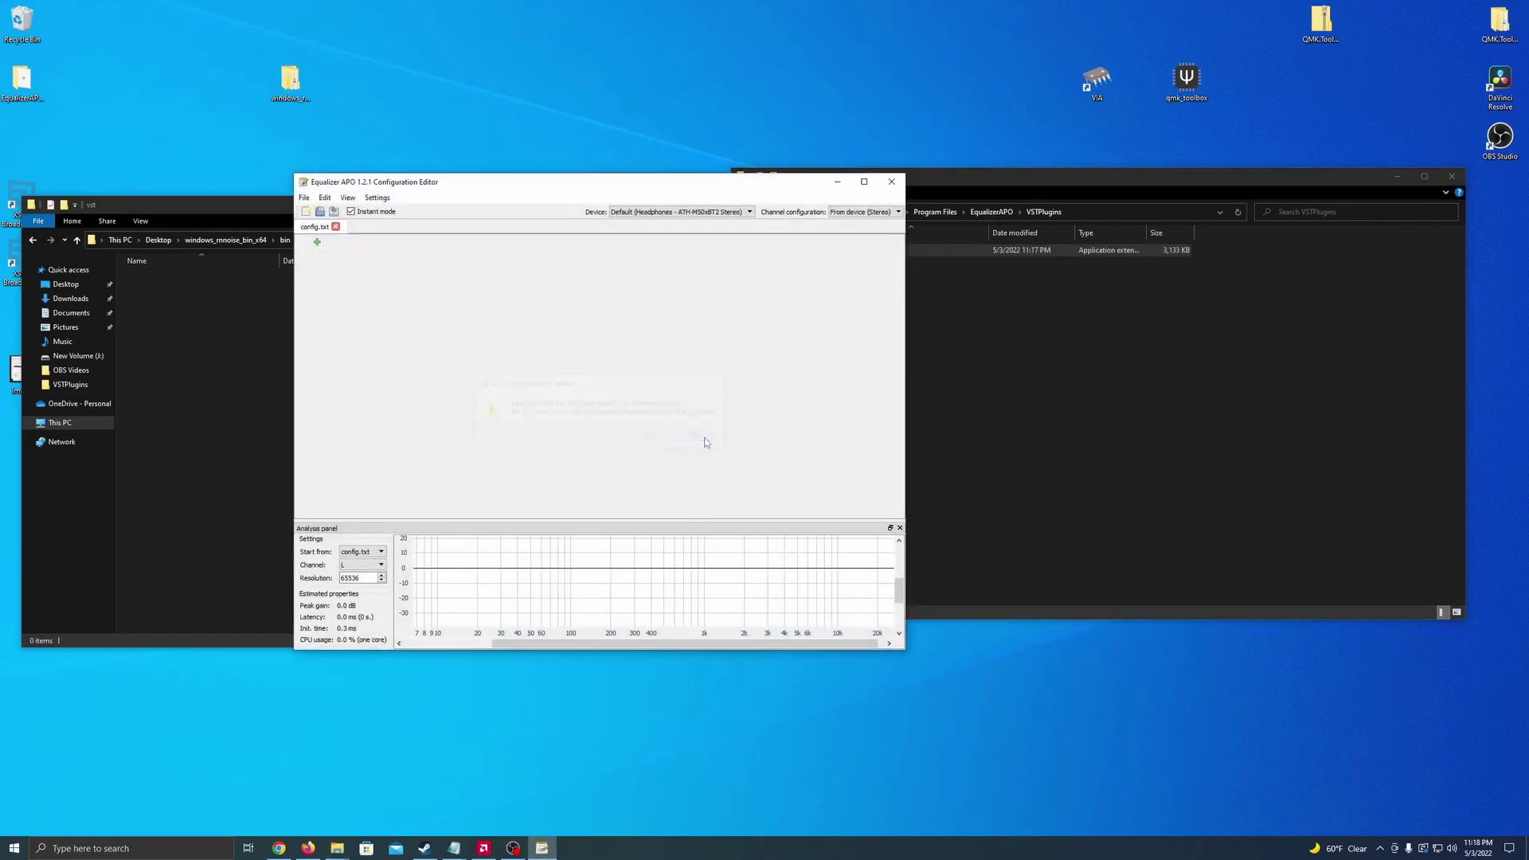
click(320, 243)
mouse_move(347, 271)
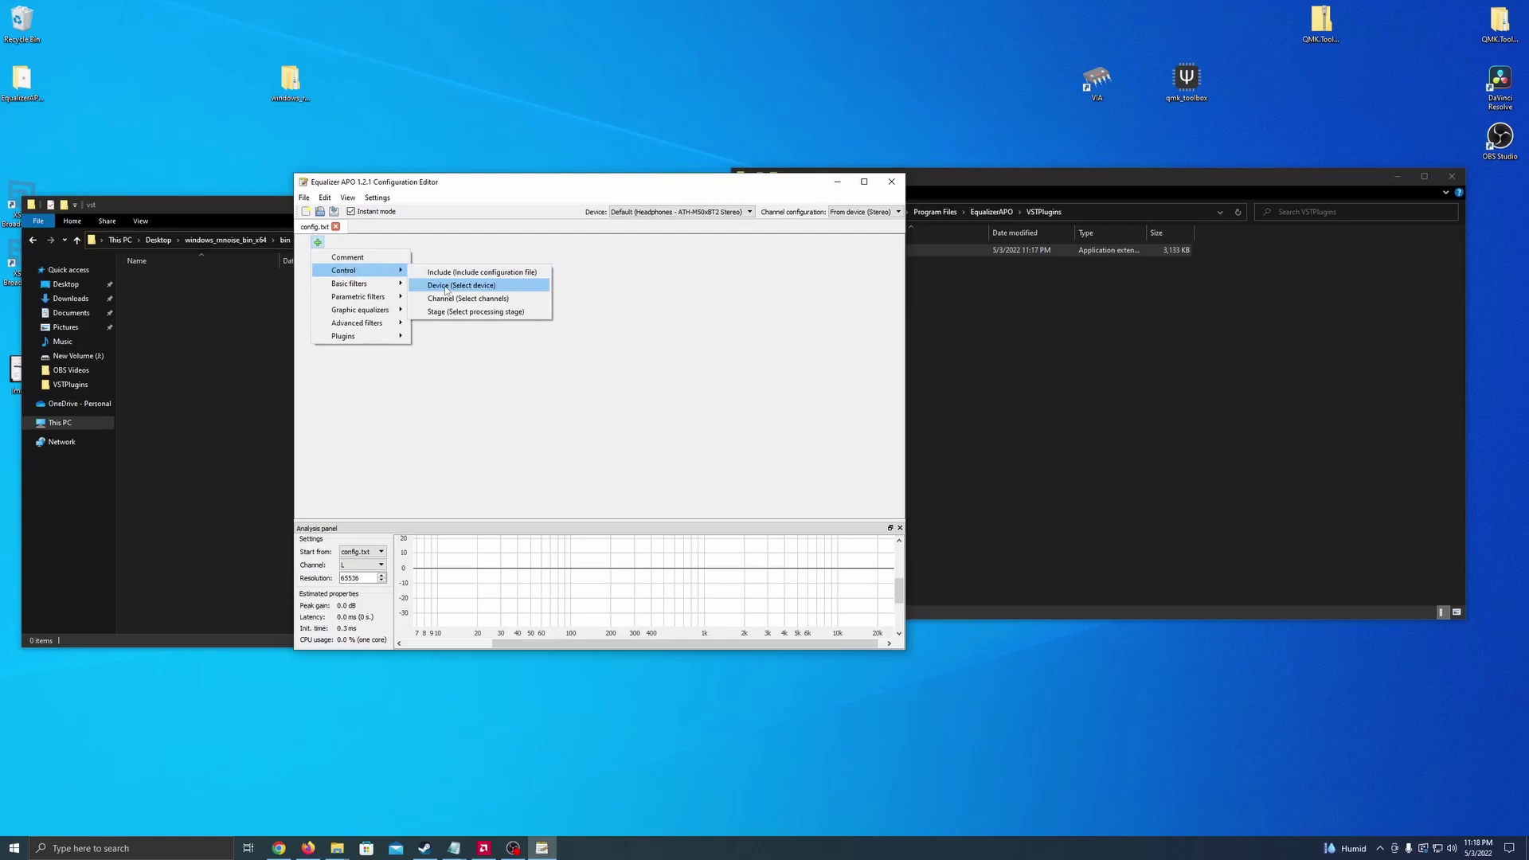
click(449, 292)
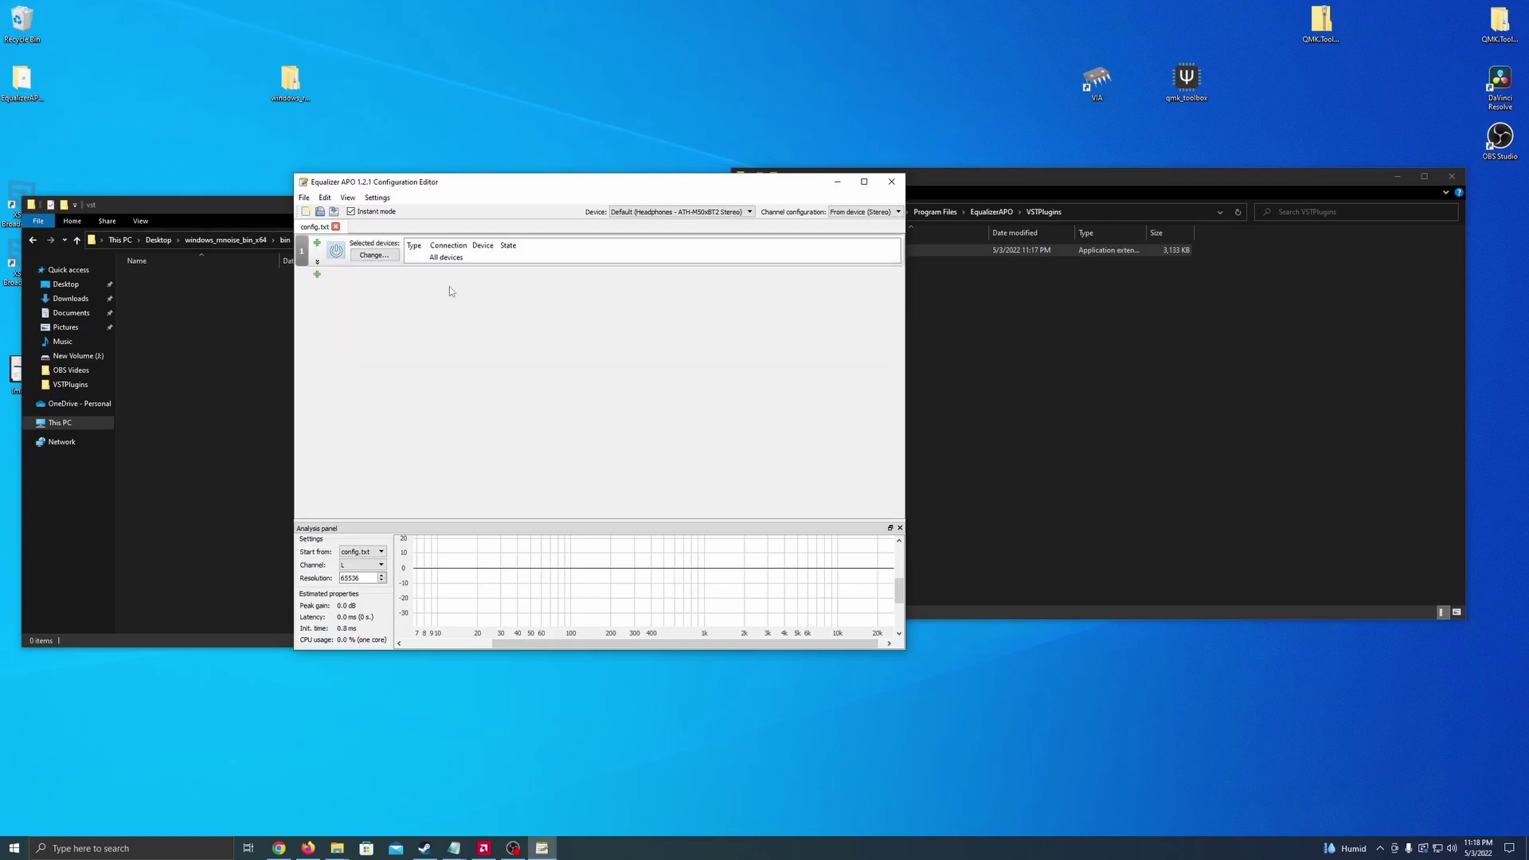
- Limit the device filter to the AT2020USB+ microphone instead of all devices
click(372, 255)
click(474, 328)
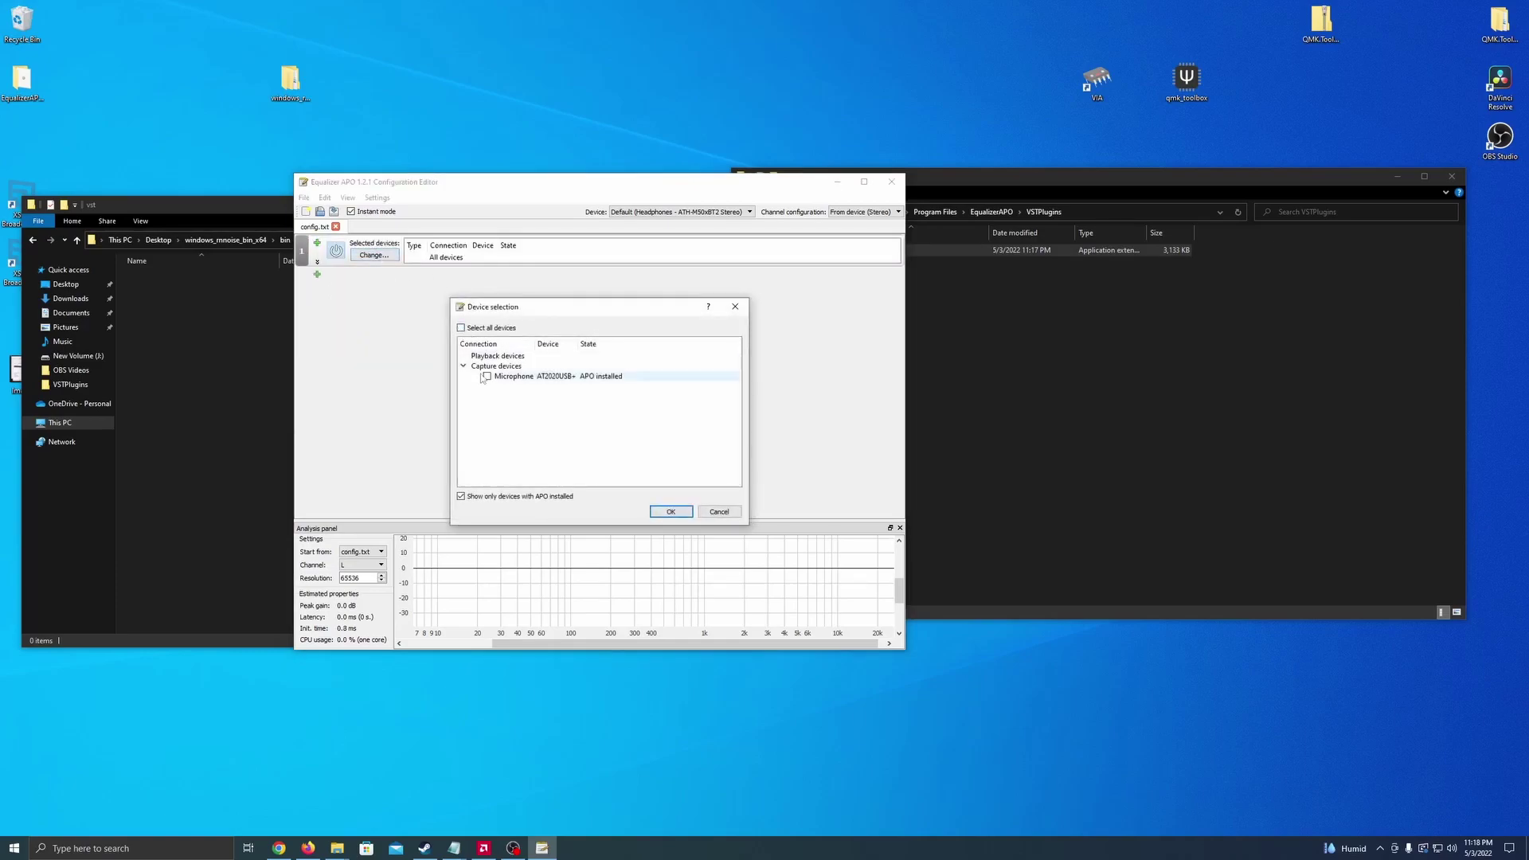
click(487, 376)
click(671, 512)
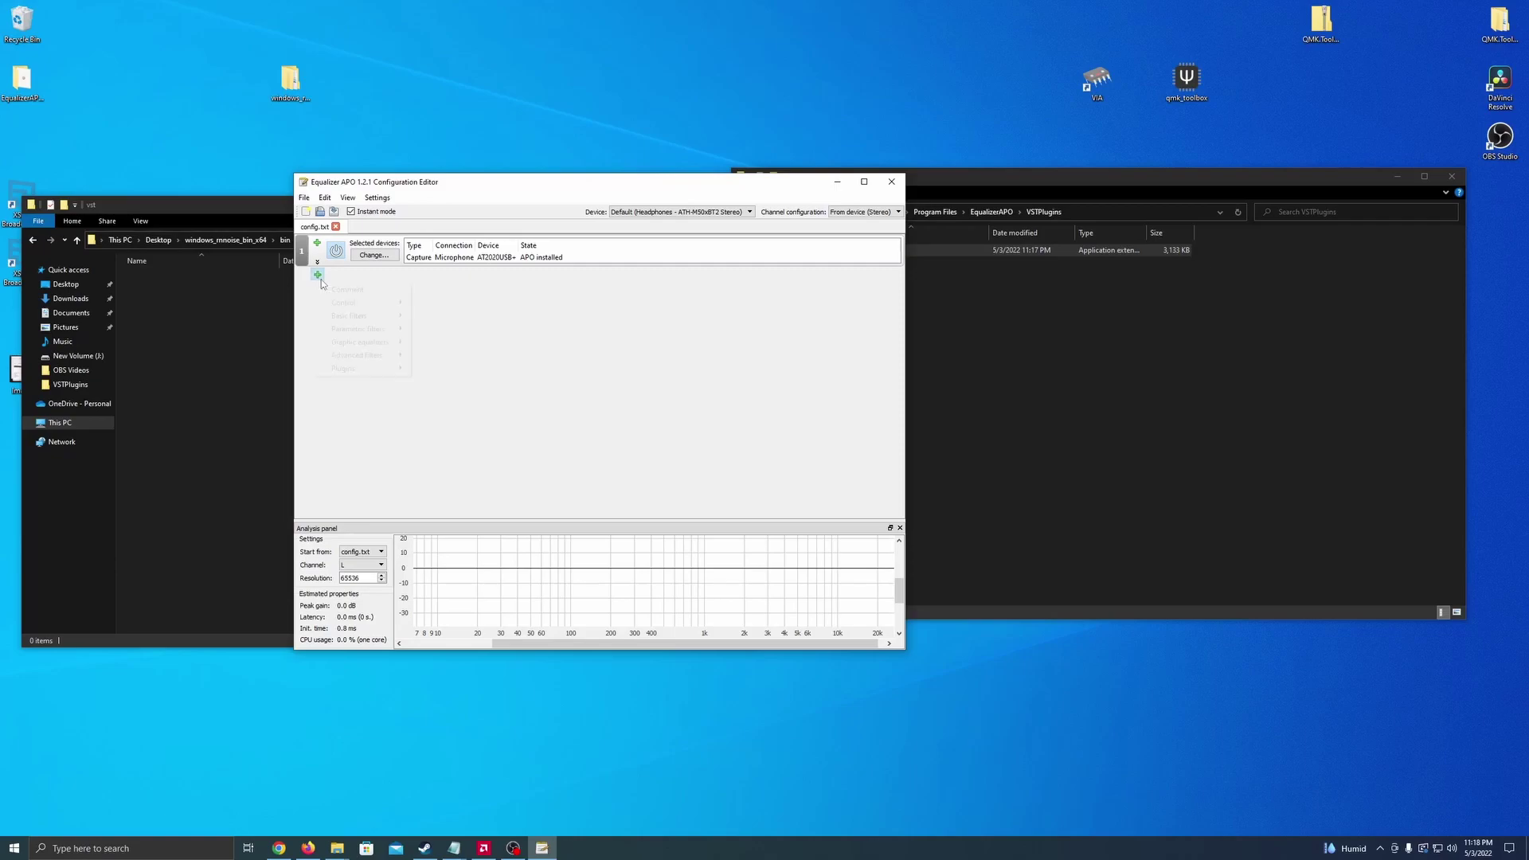
- Add an Include control filter below the device selection in config.txt
click(319, 277)
mouse_move(344, 303)
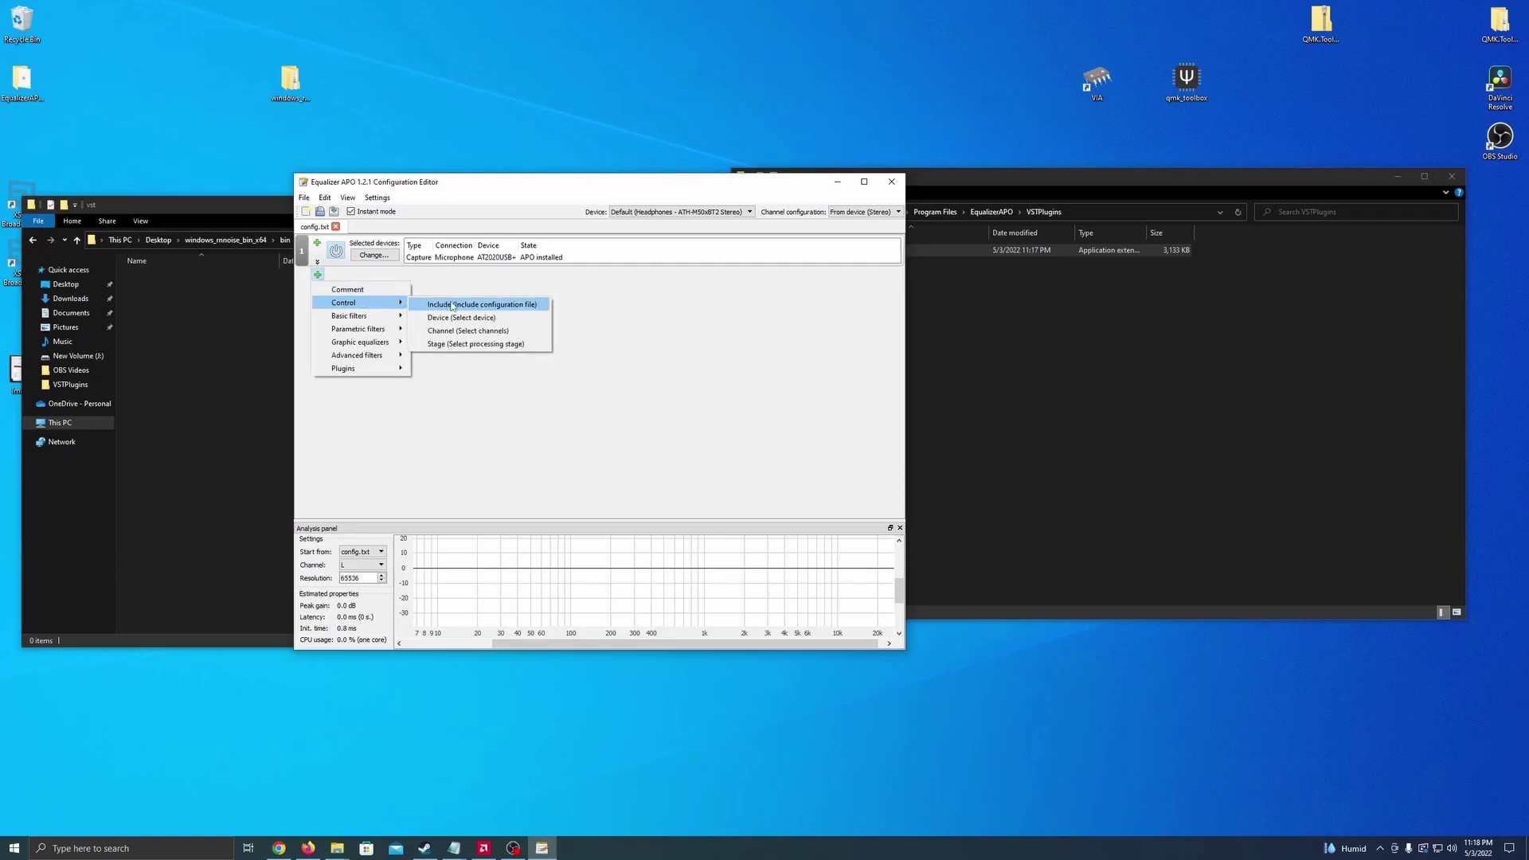
click(458, 307)
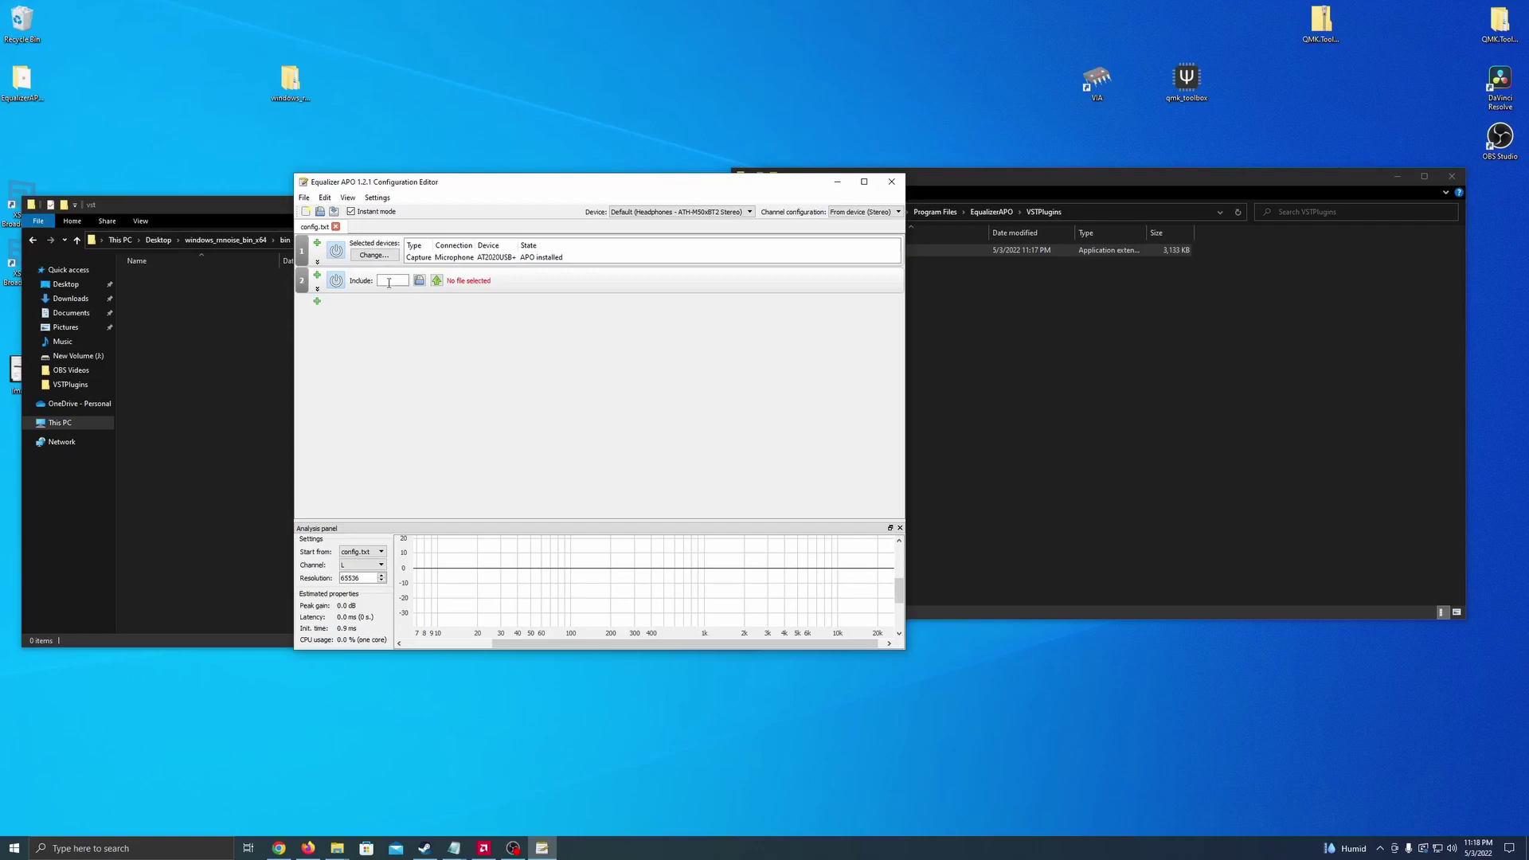
click(305, 197)
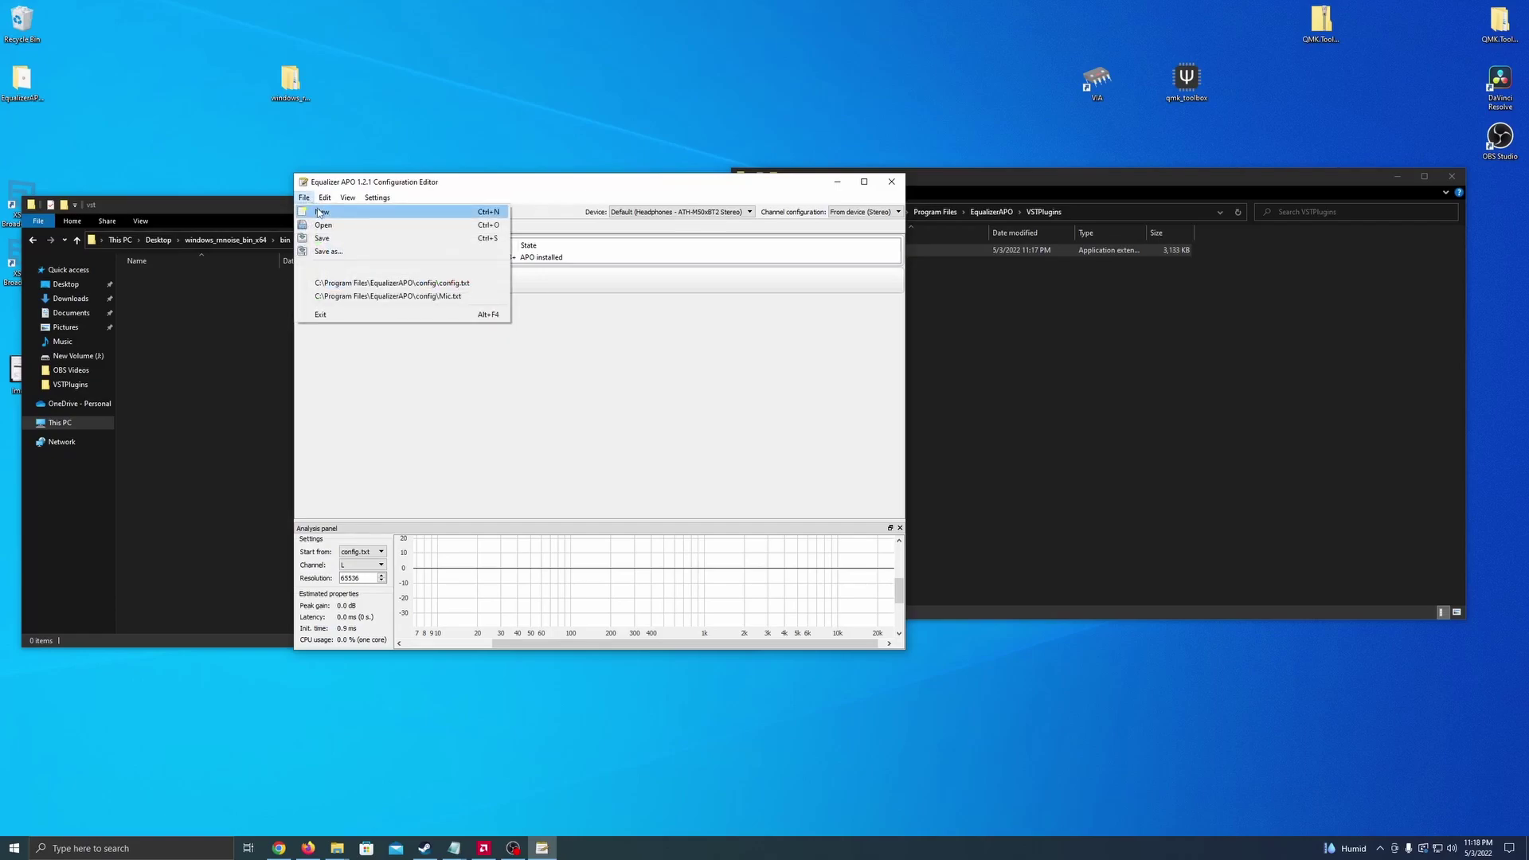
- Create a new blank configuration and add a VST plugin filter to it
click(321, 212)
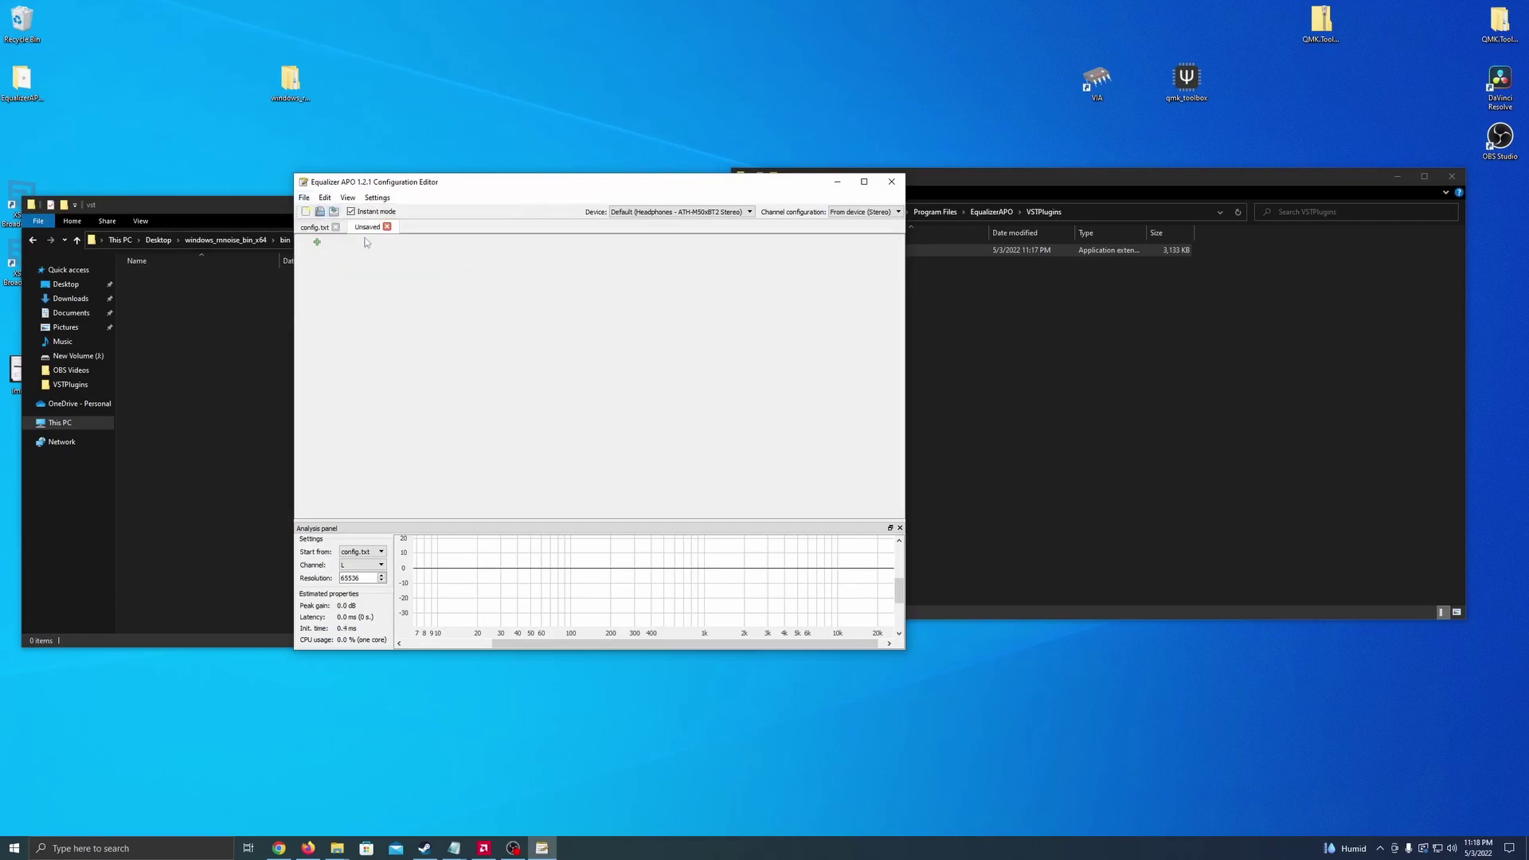
click(317, 243)
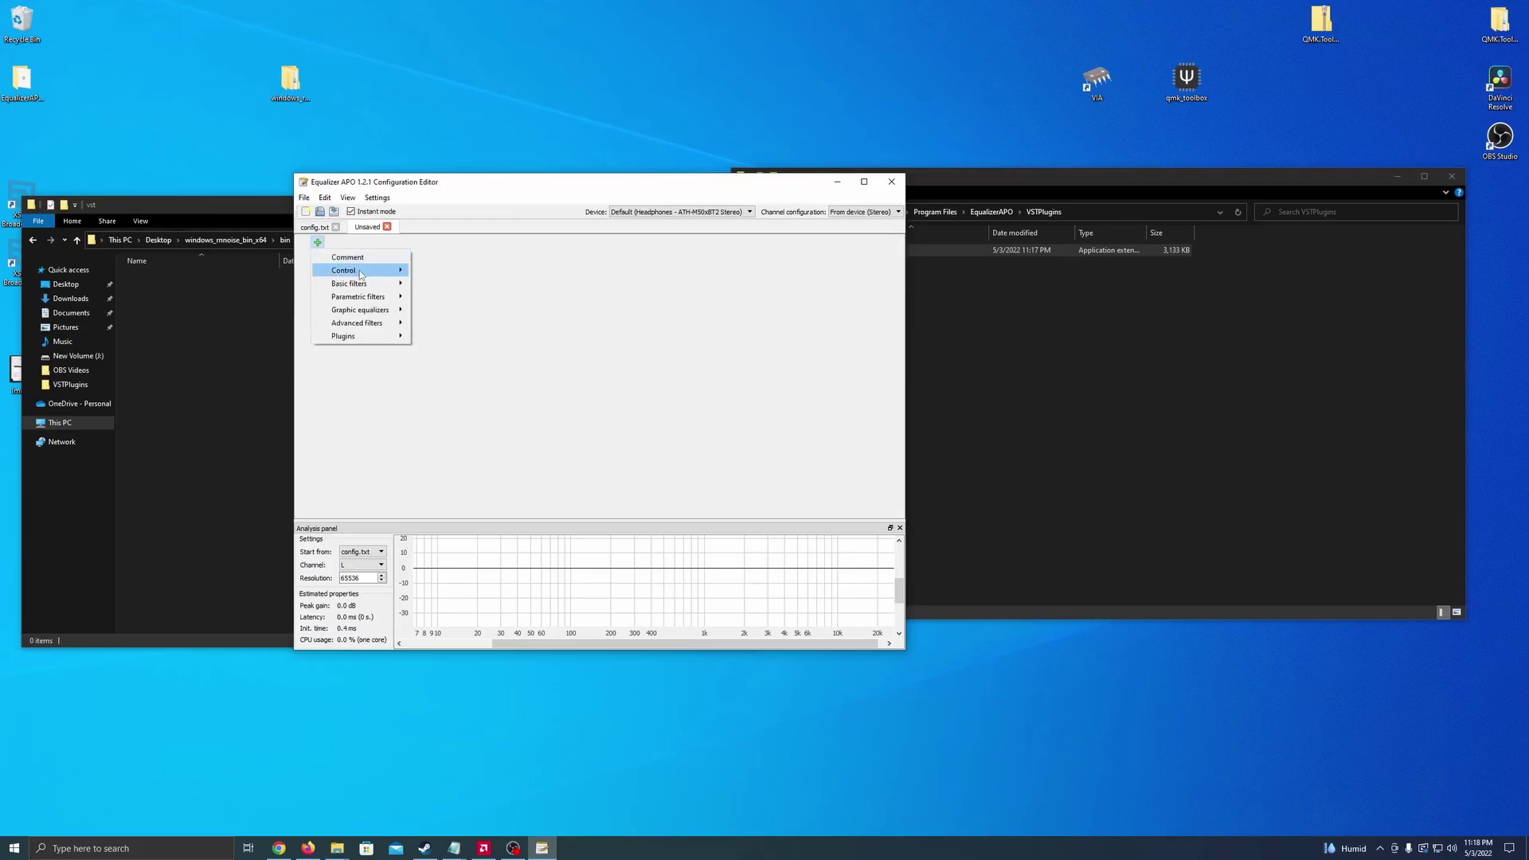
mouse_move(347, 270)
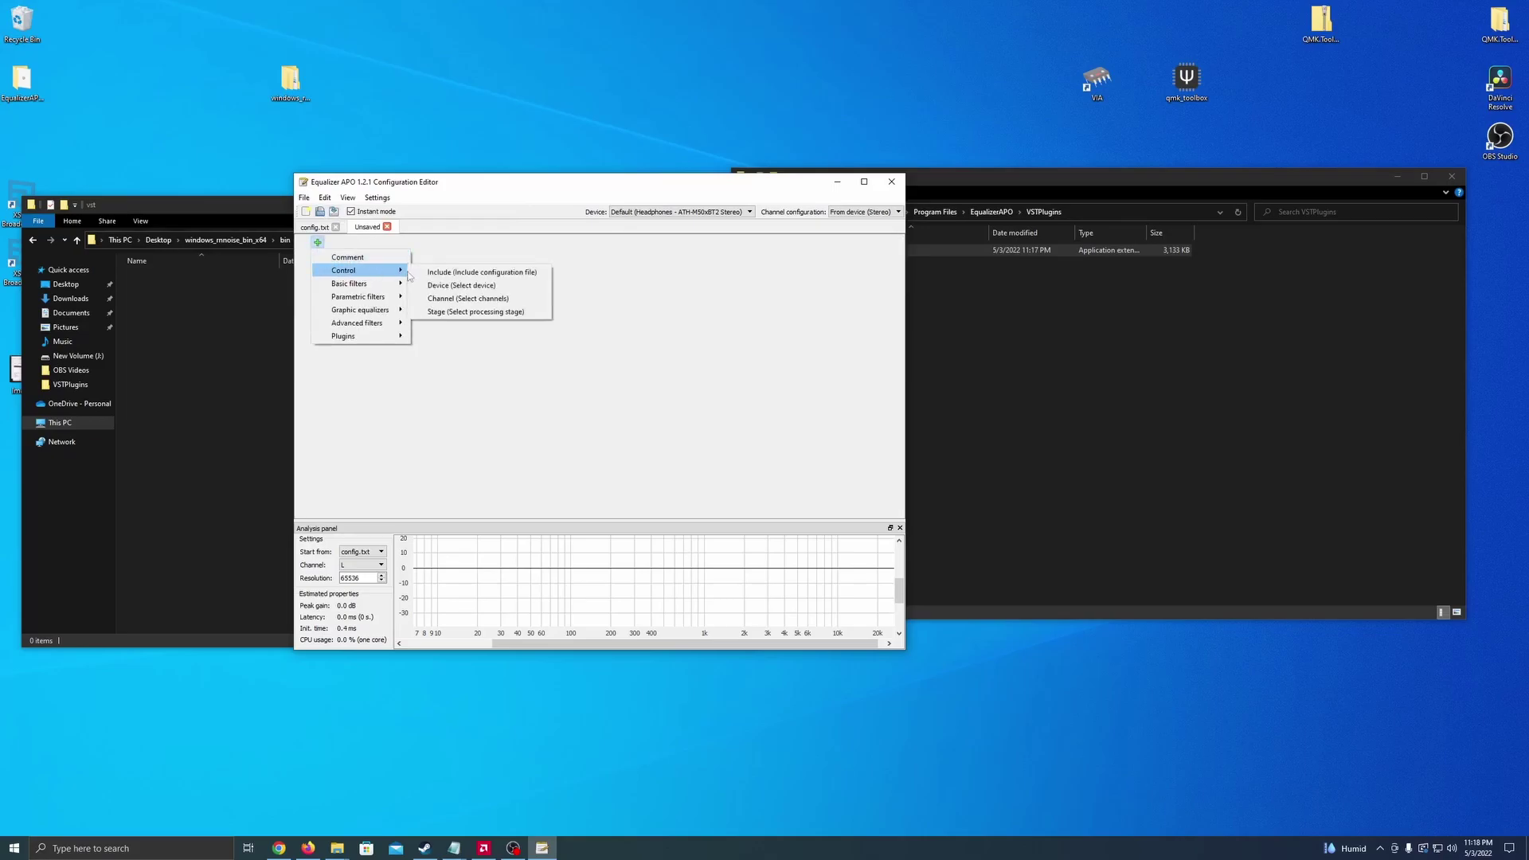
mouse_move(360, 336)
click(442, 340)
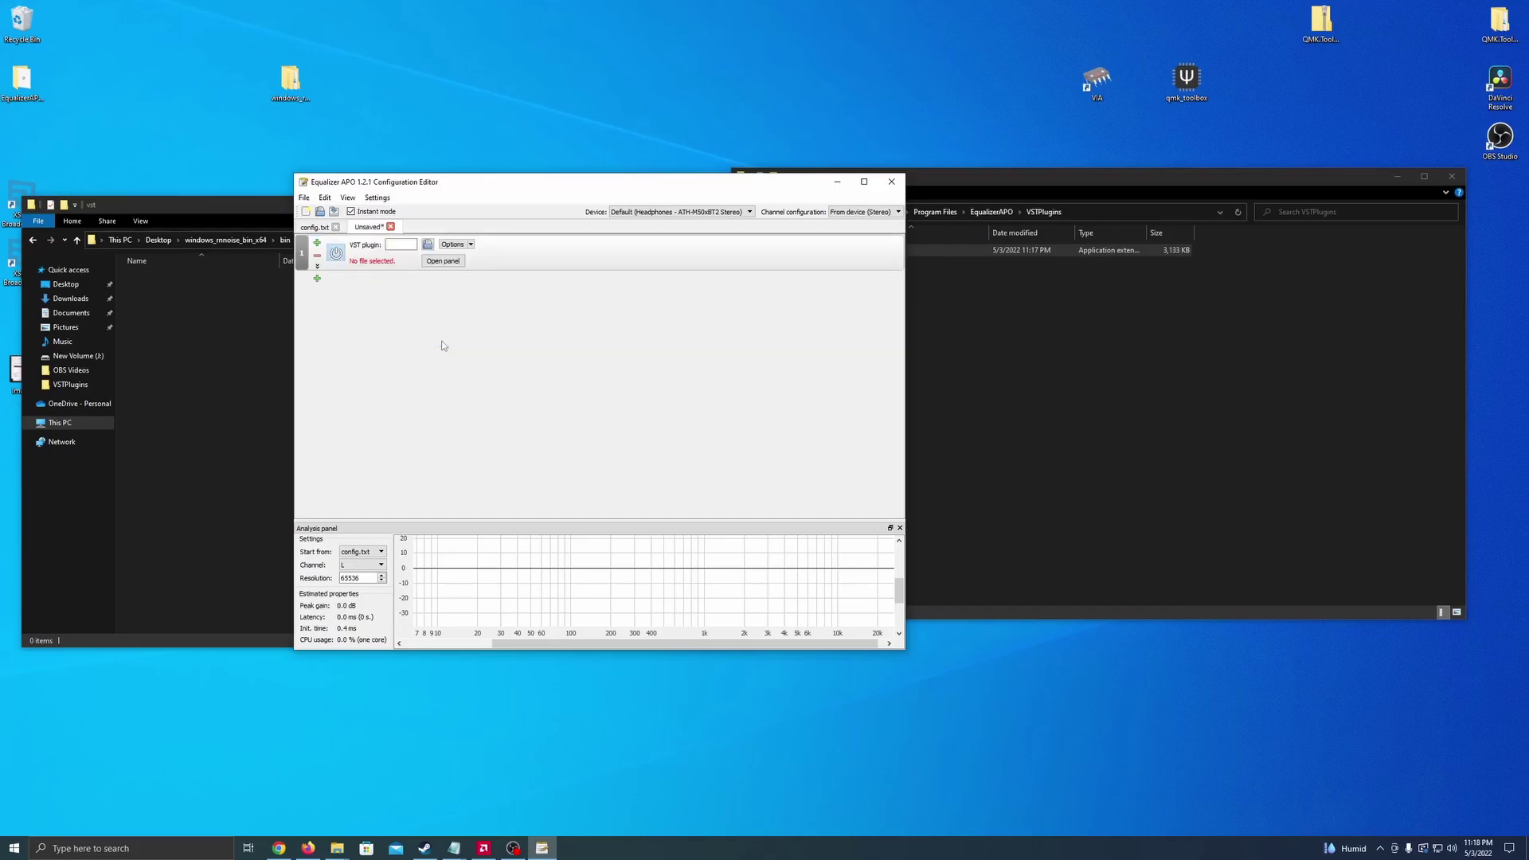
- Load librnnoise_vst.dll from C:\Program Files\EqualizerAPO\VSTPlugins as the VST plugin
click(428, 244)
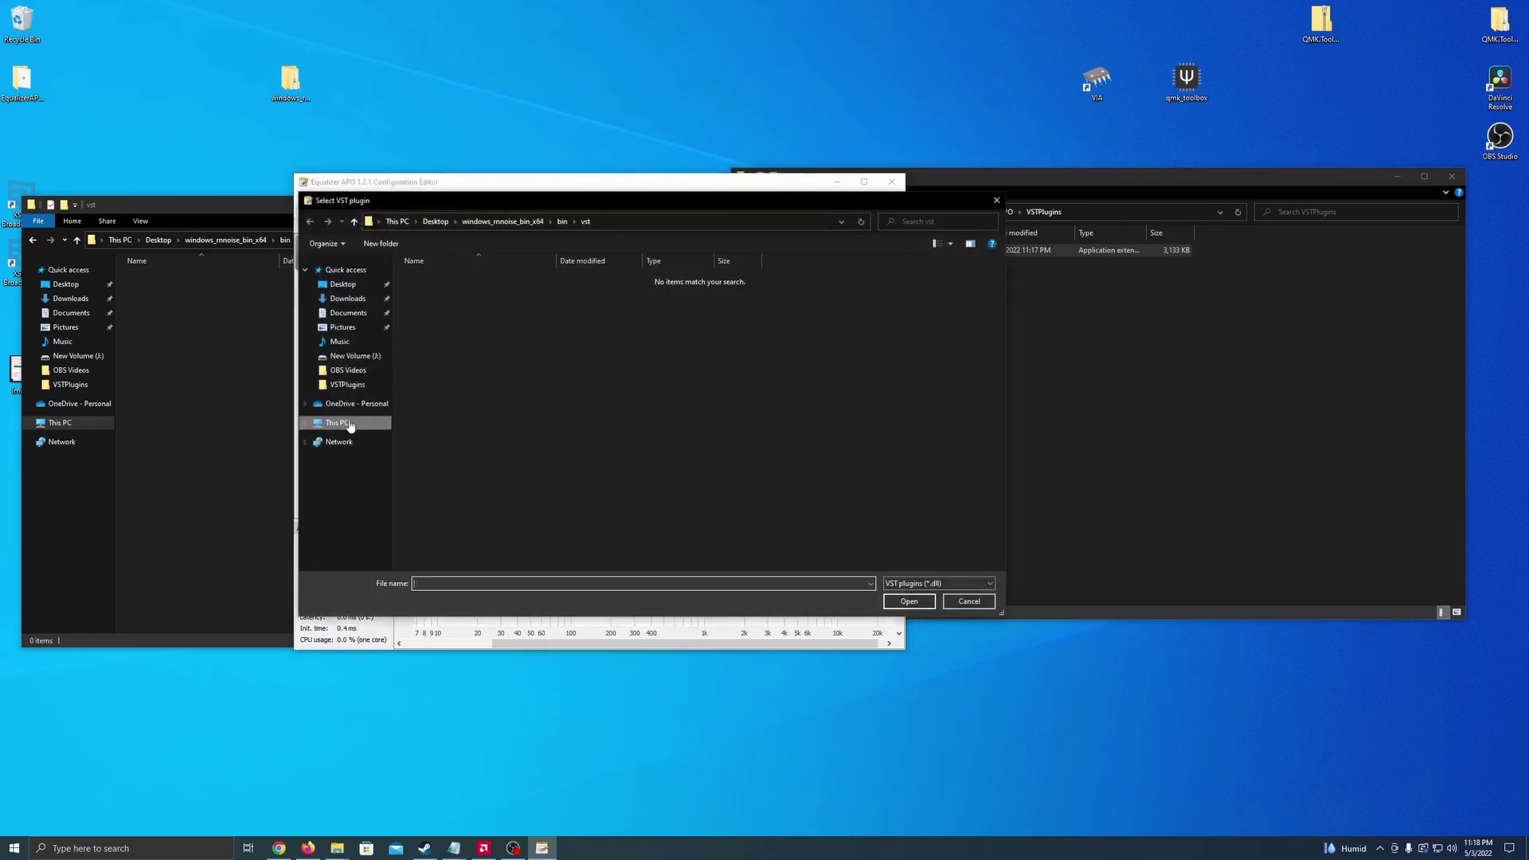
click(347, 423)
double_click(471, 403)
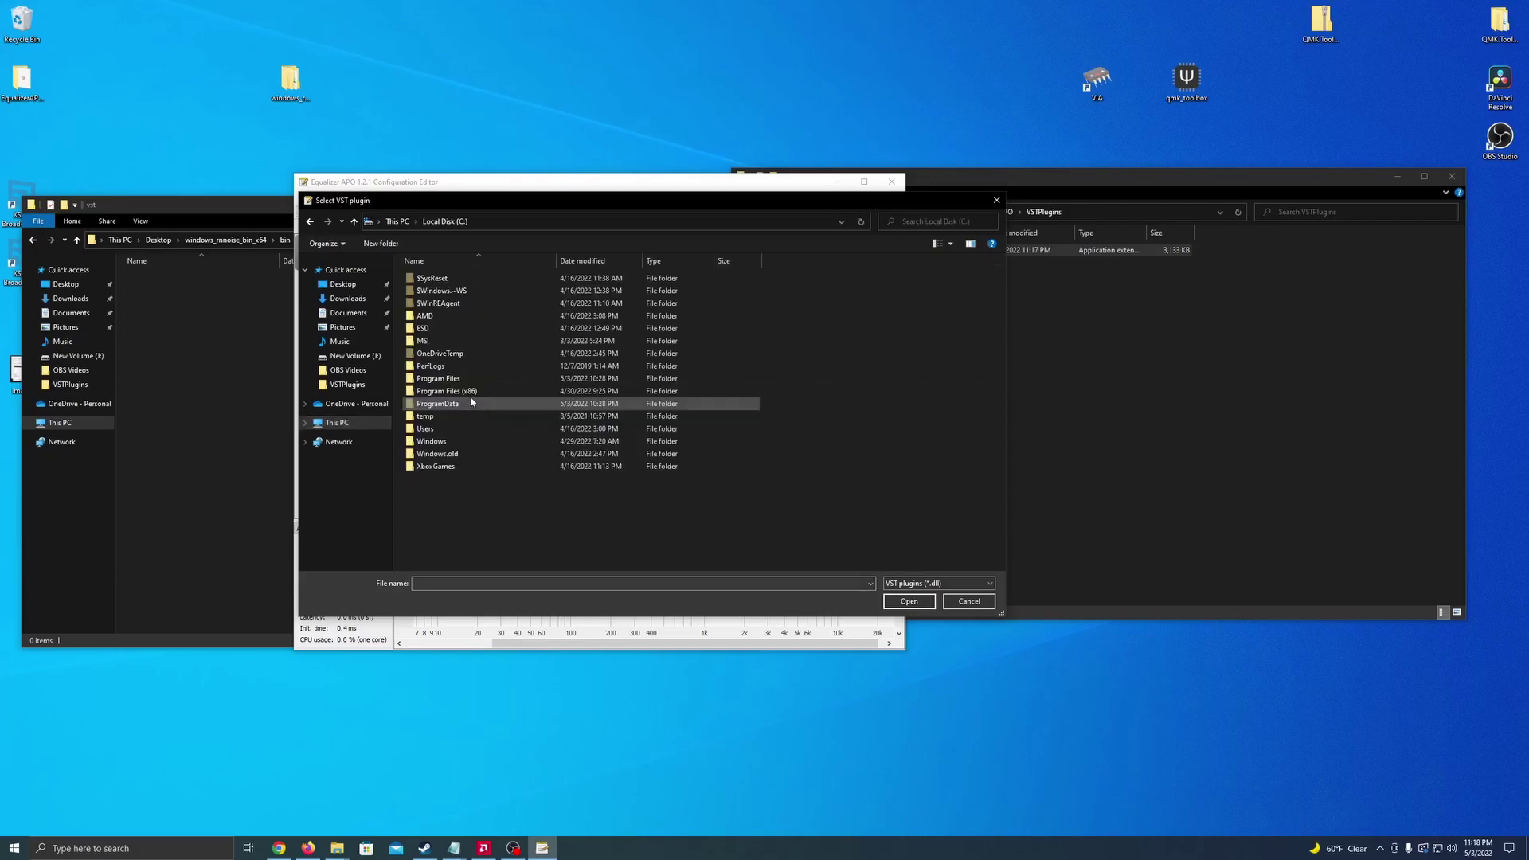
double_click(452, 379)
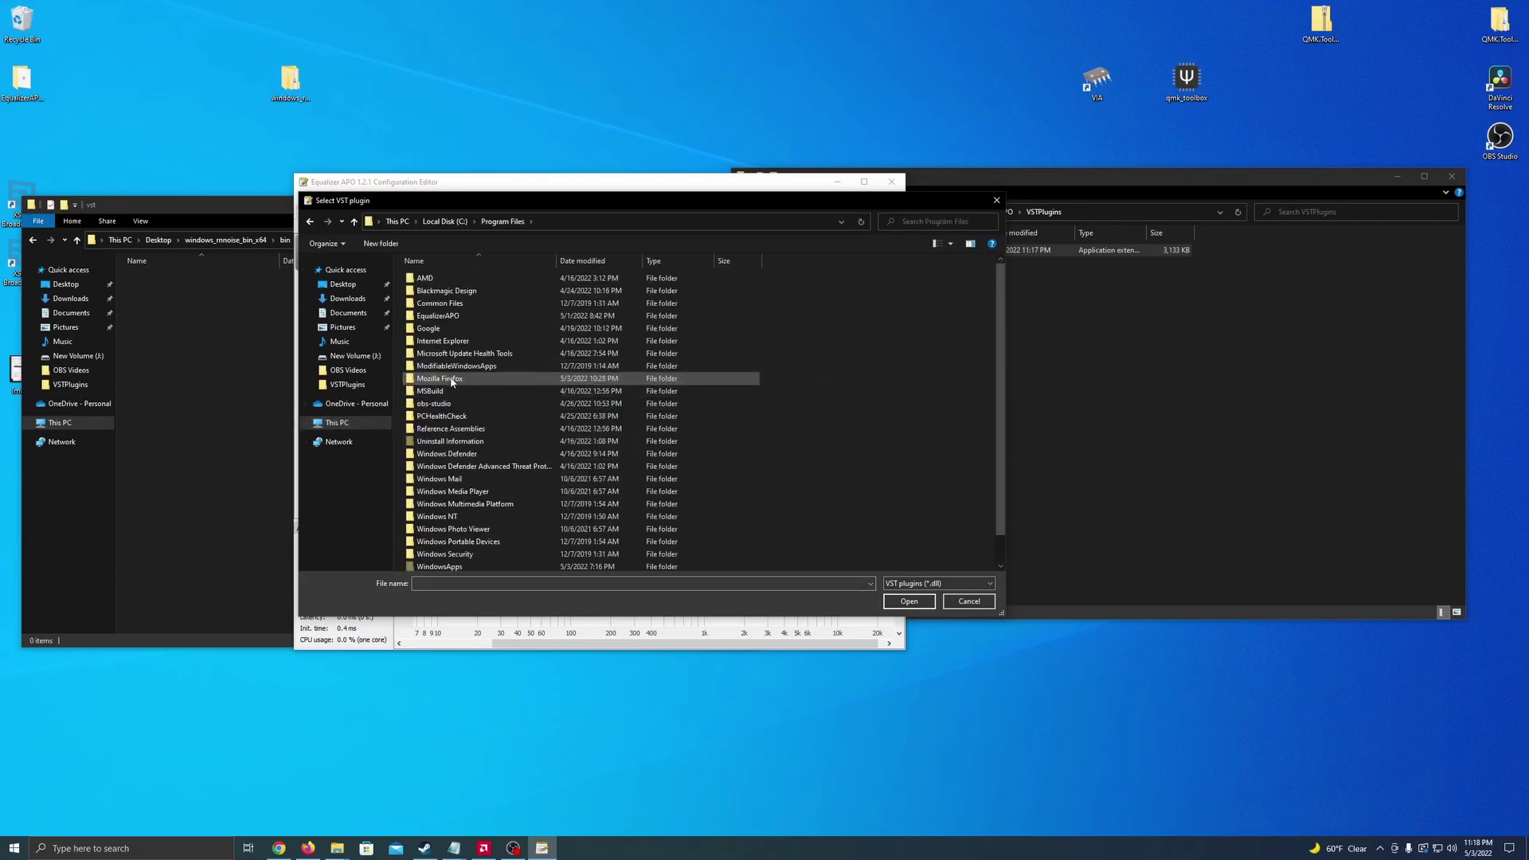
double_click(453, 317)
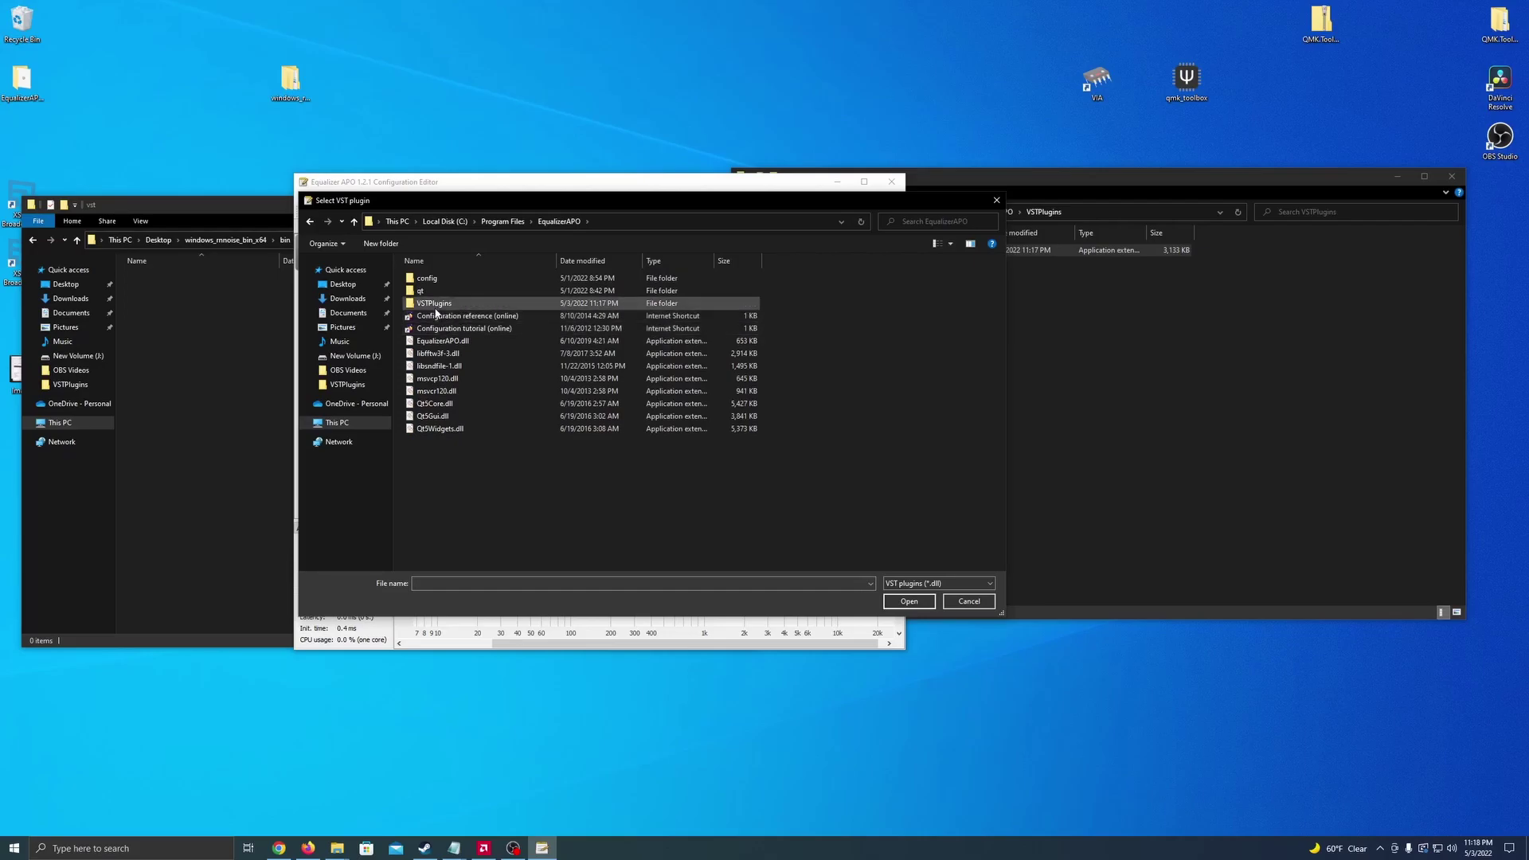
double_click(436, 302)
click(436, 279)
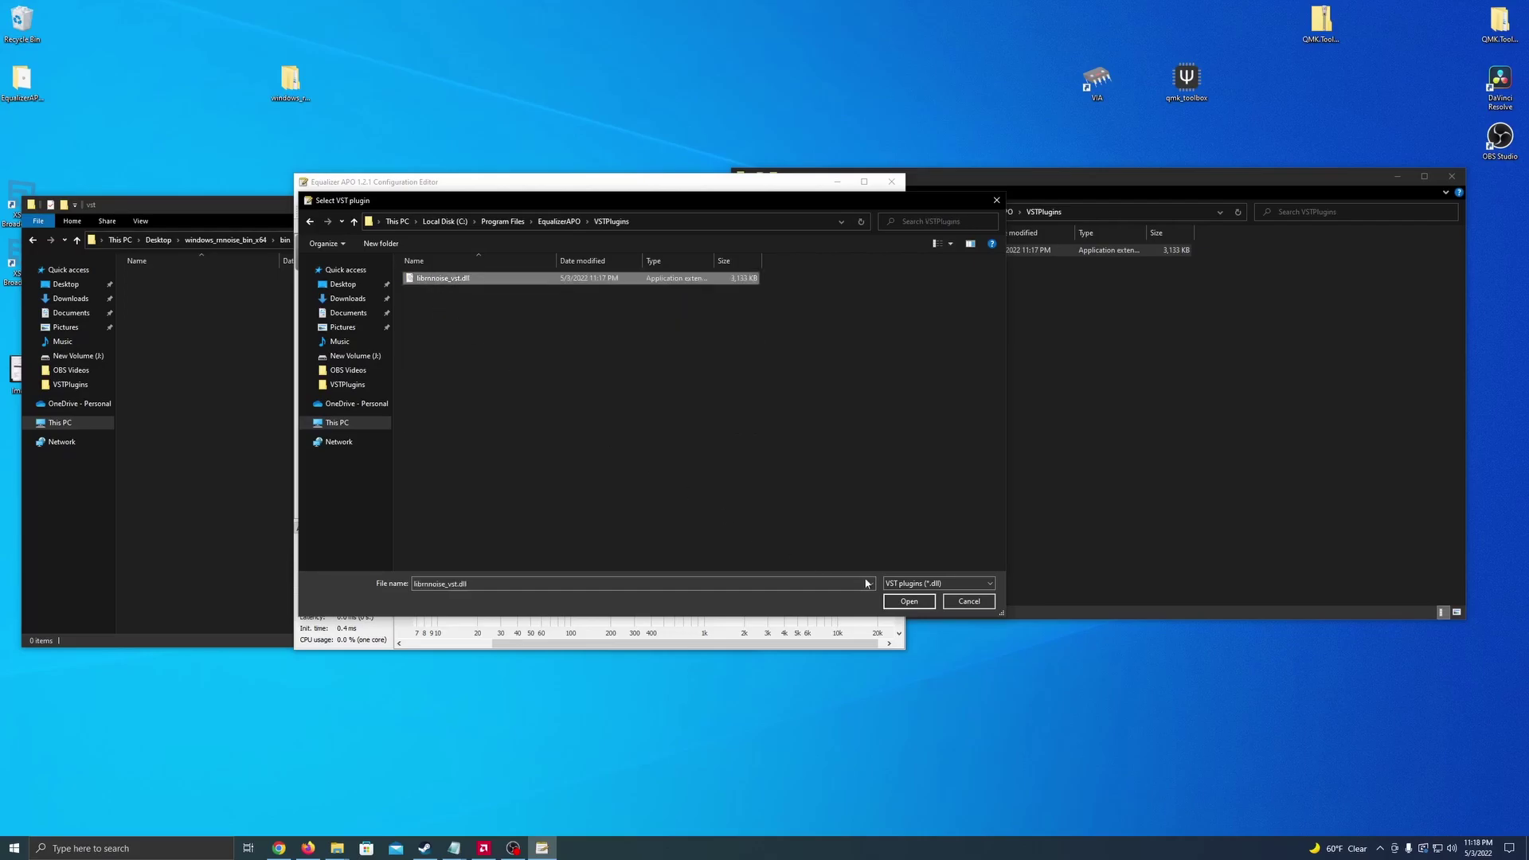
click(908, 601)
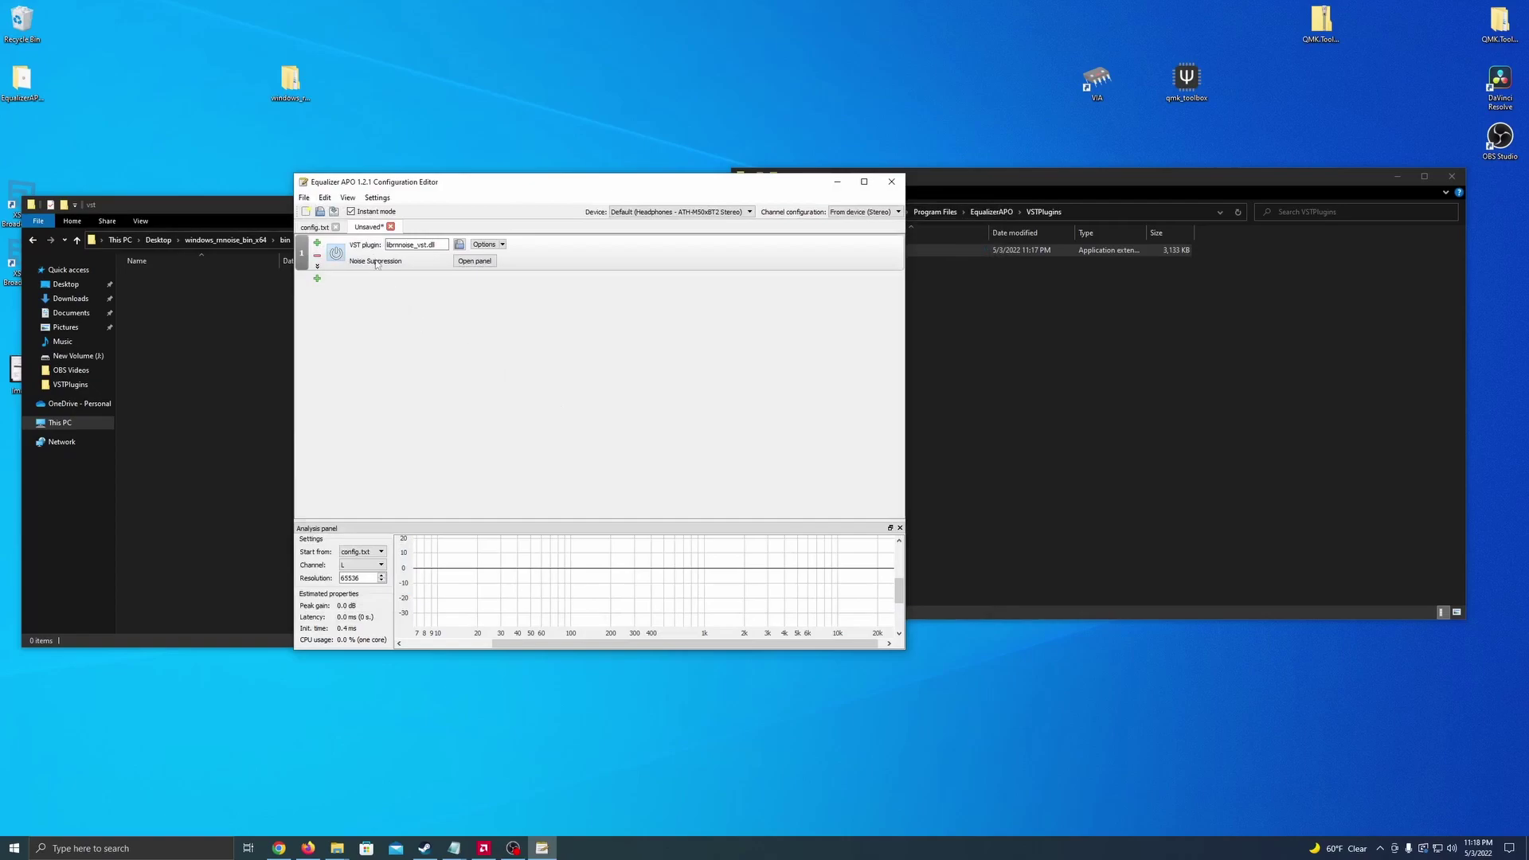
- Save the new configuration as Mic.txt in the config folder, replacing the existing Mic.txt
click(334, 212)
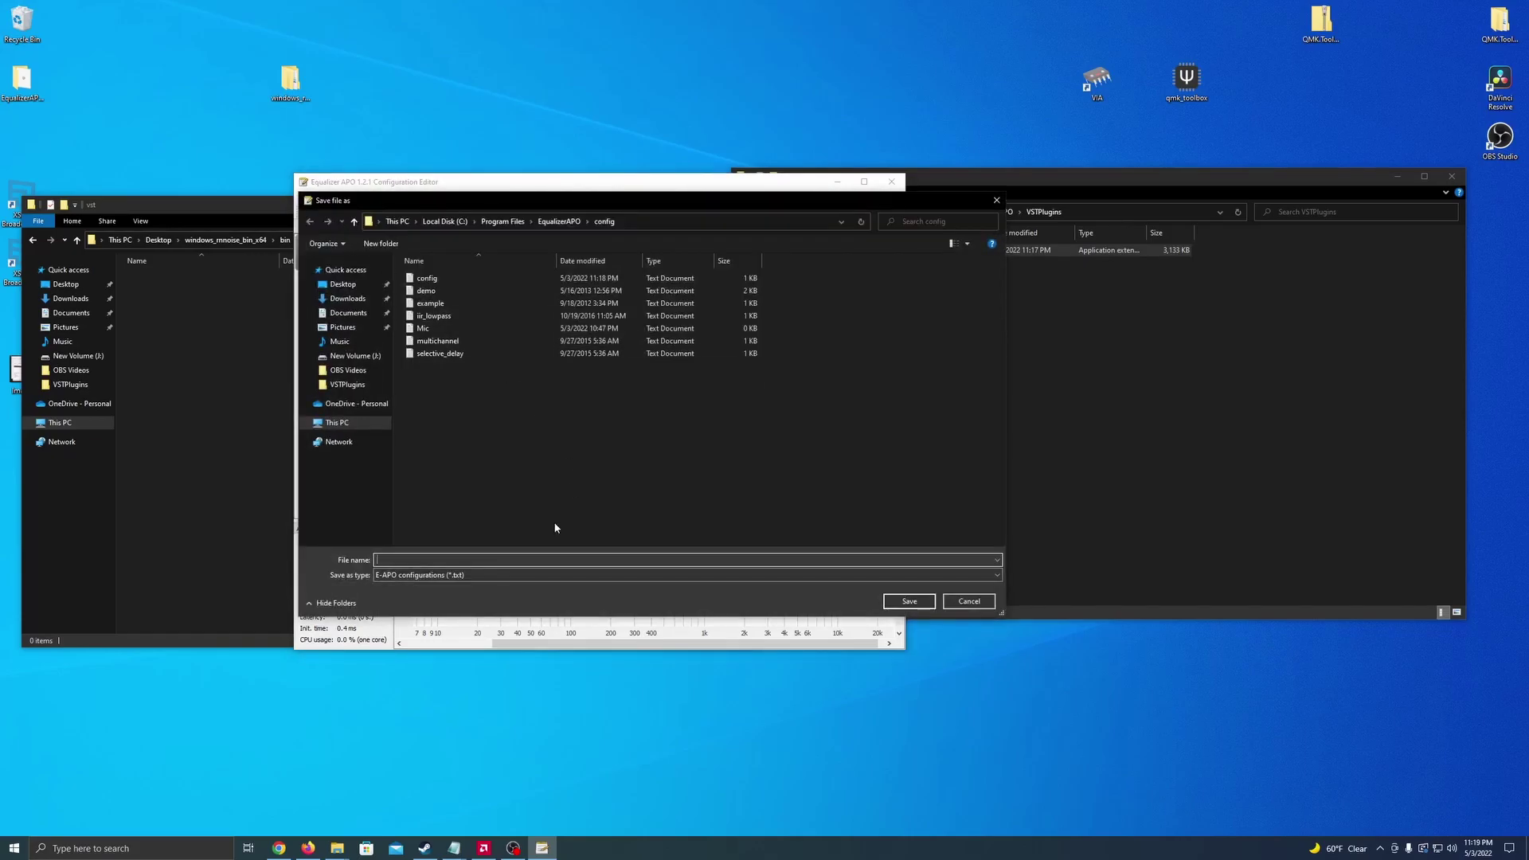
text(M)
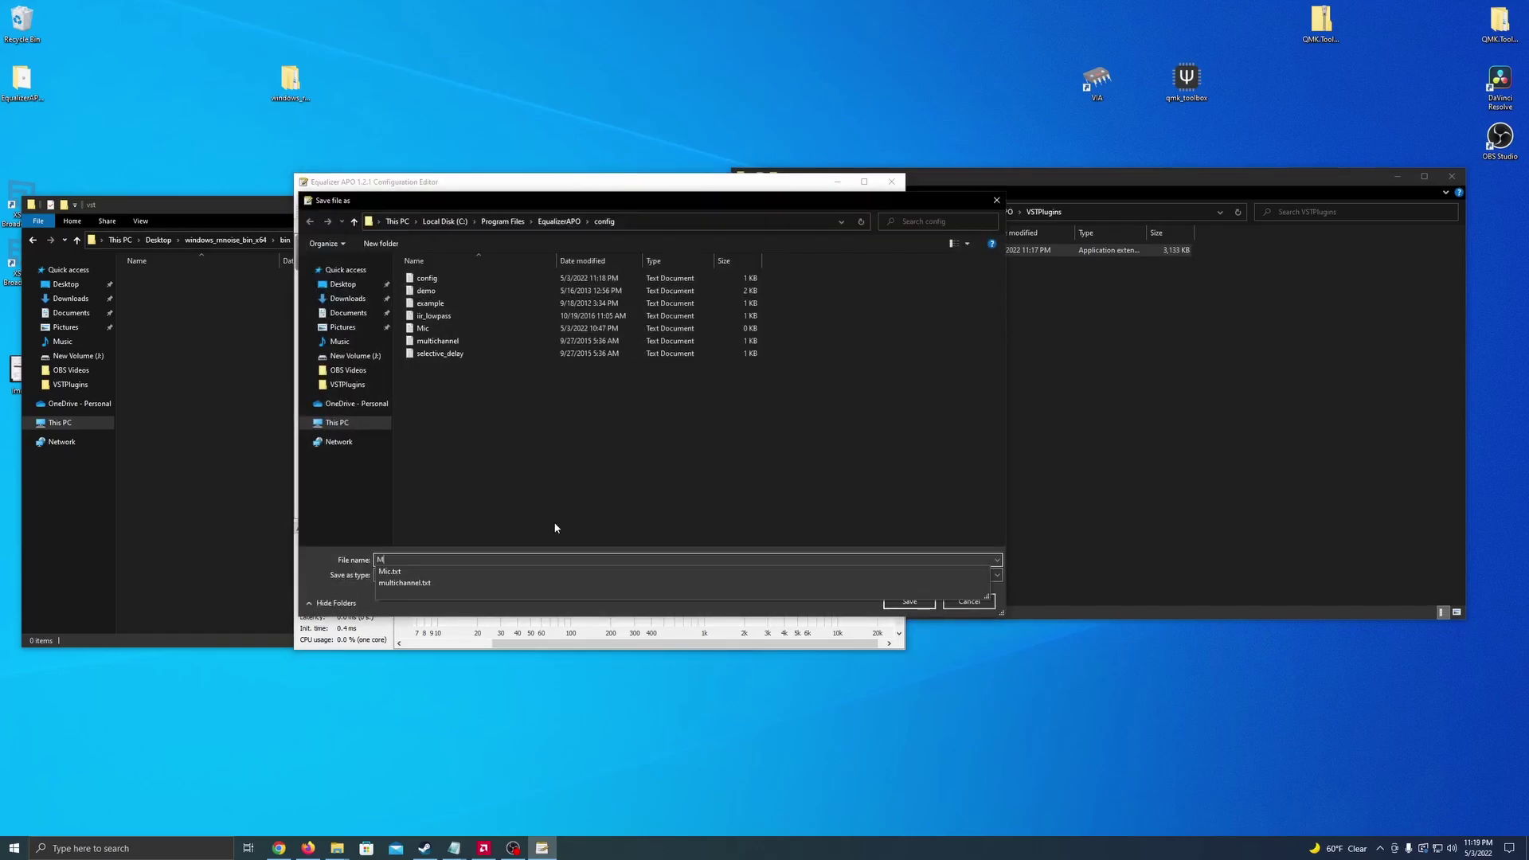
text(ic)
click(407, 571)
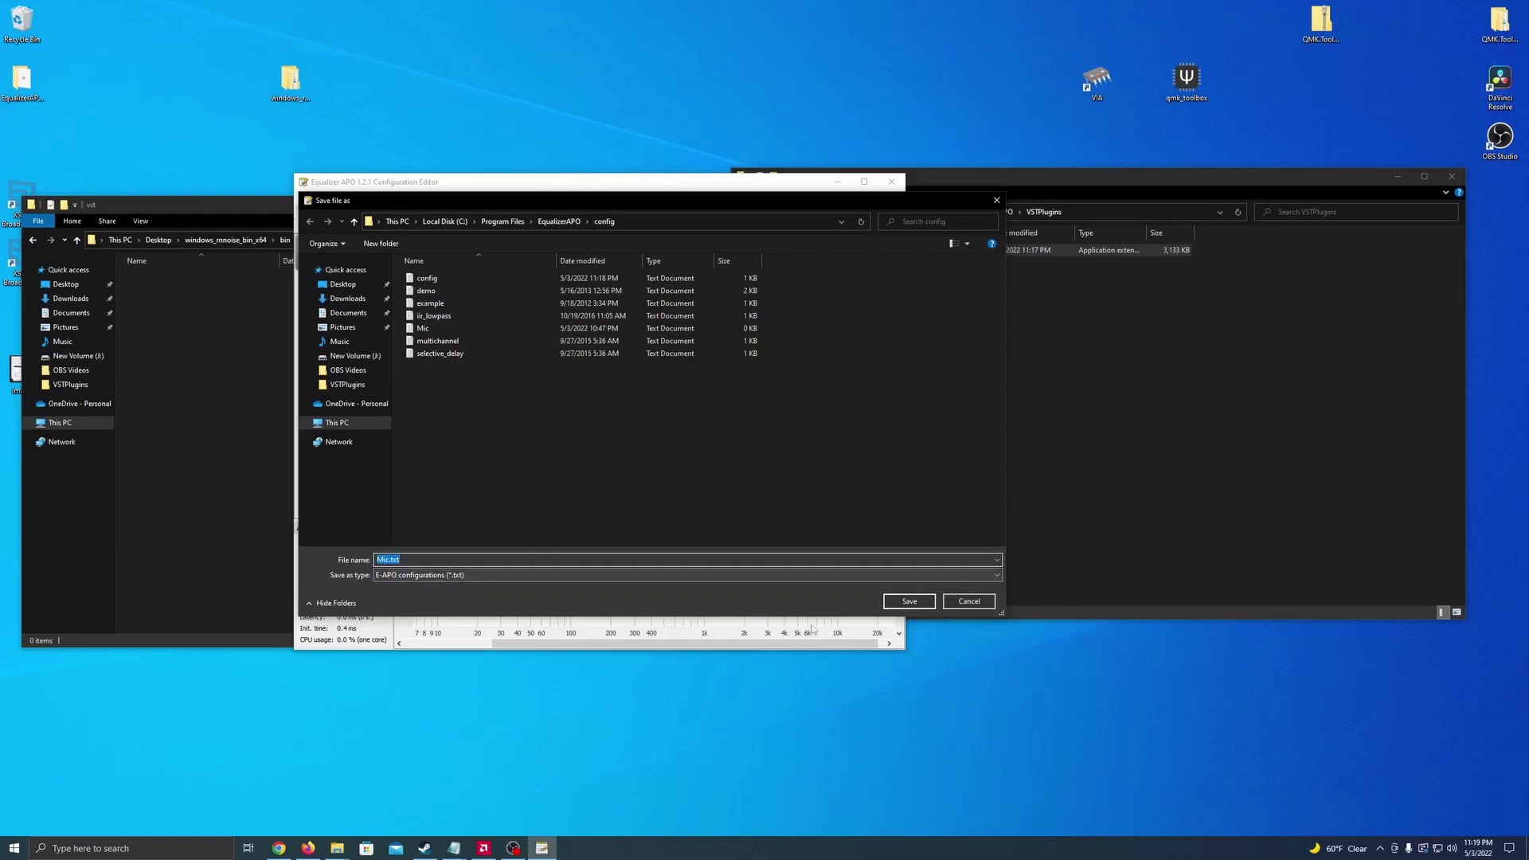
click(909, 600)
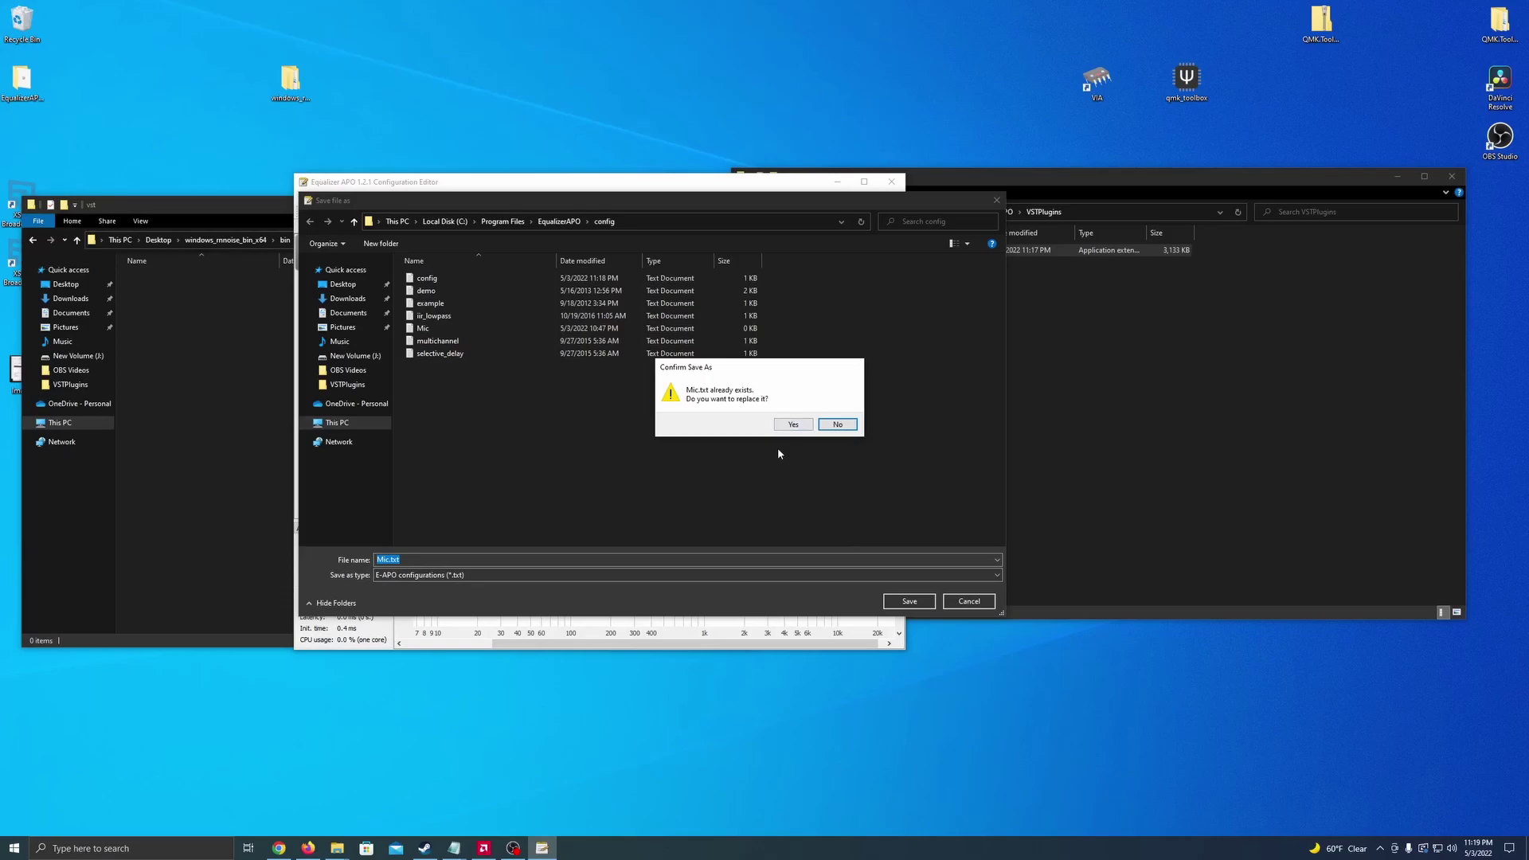
click(790, 425)
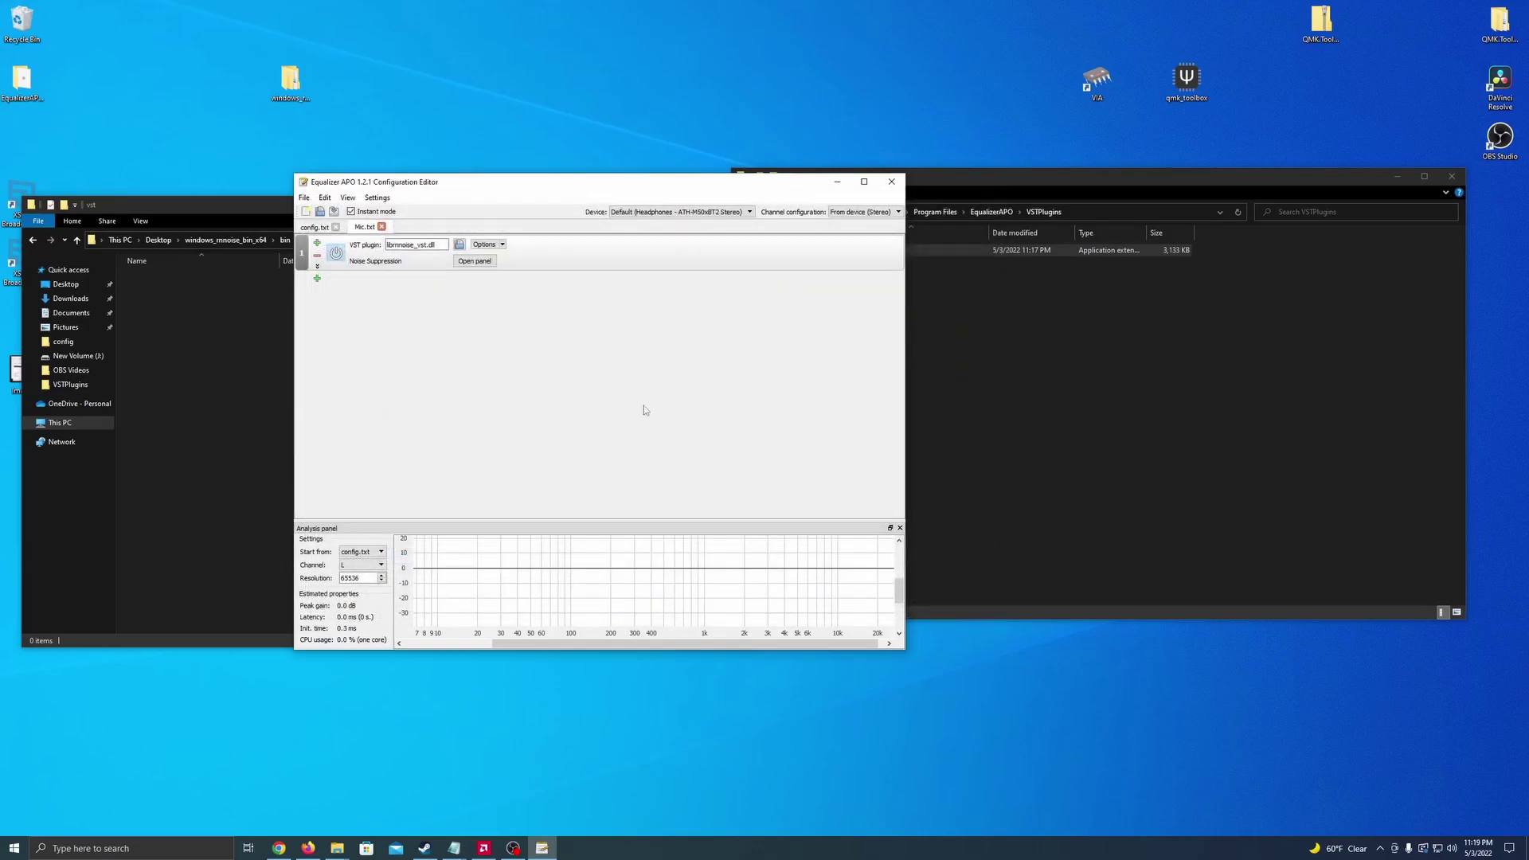
- Point config.txt's Include filter to Mic.txt beneath the microphone device entry
click(310, 226)
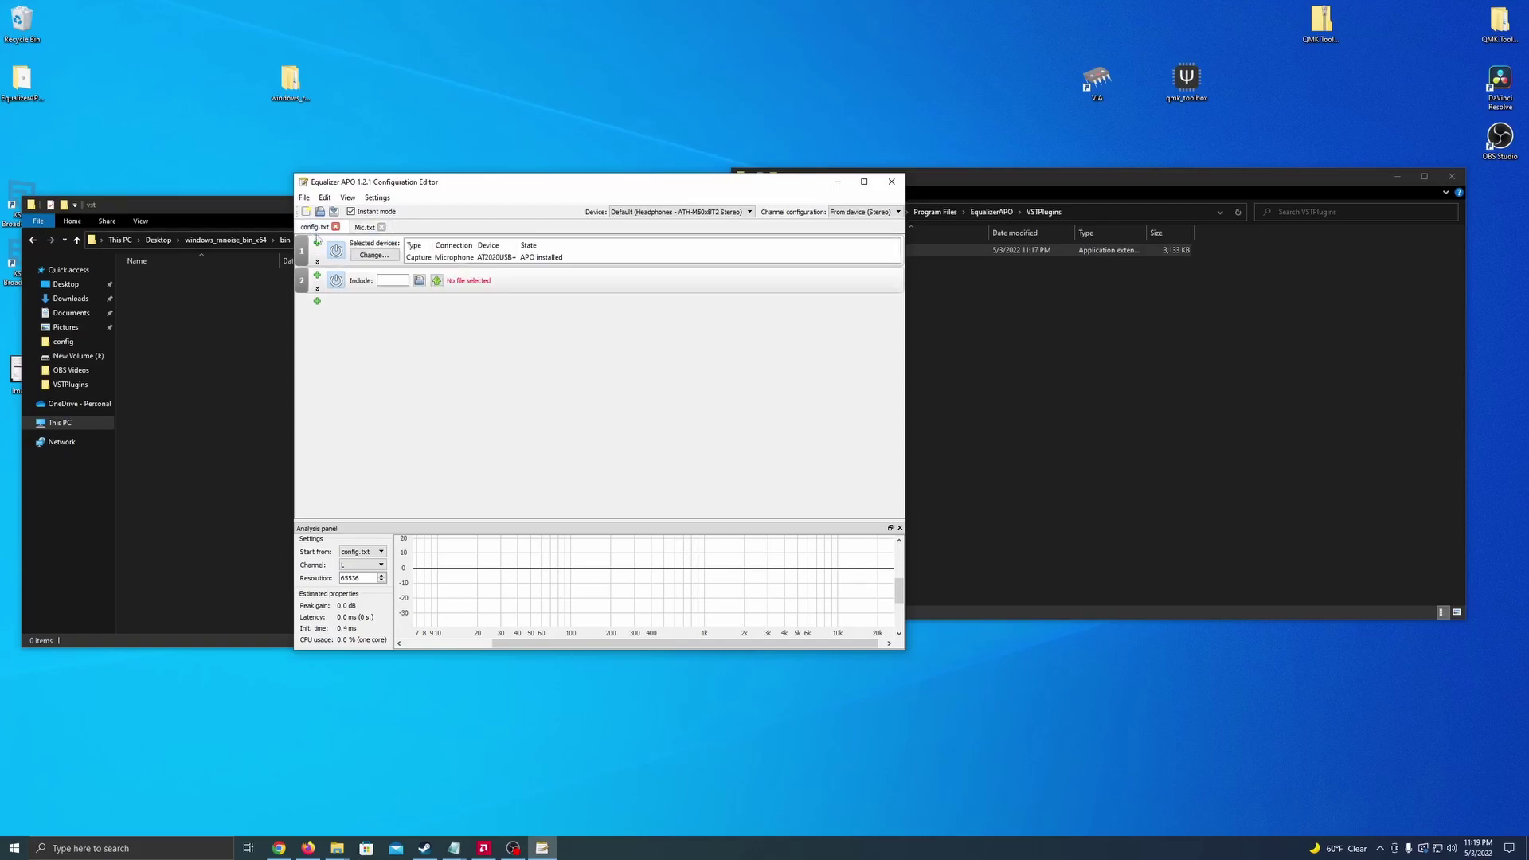
click(419, 279)
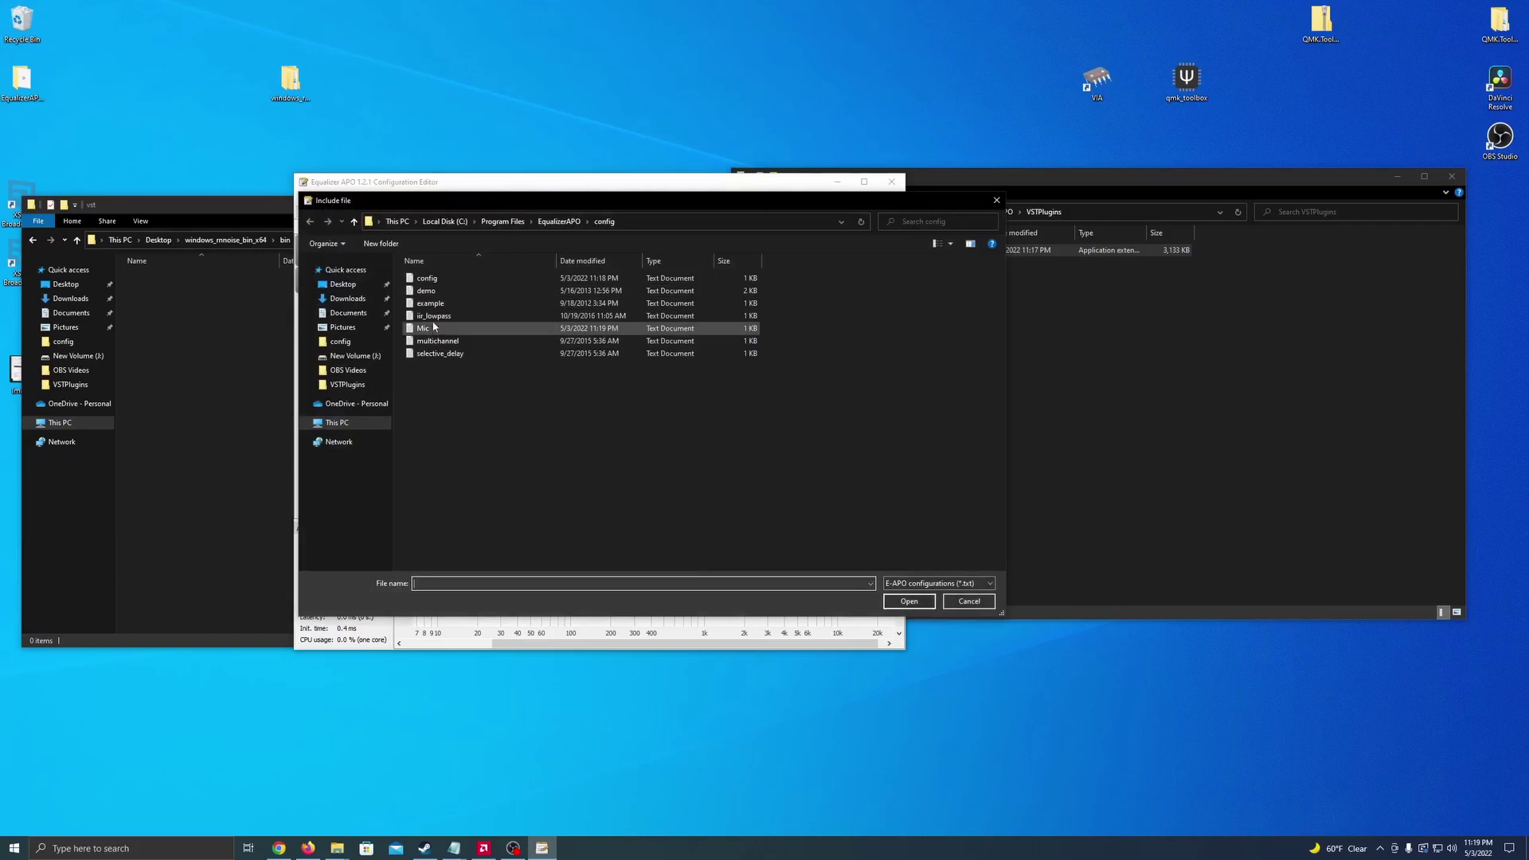
click(425, 328)
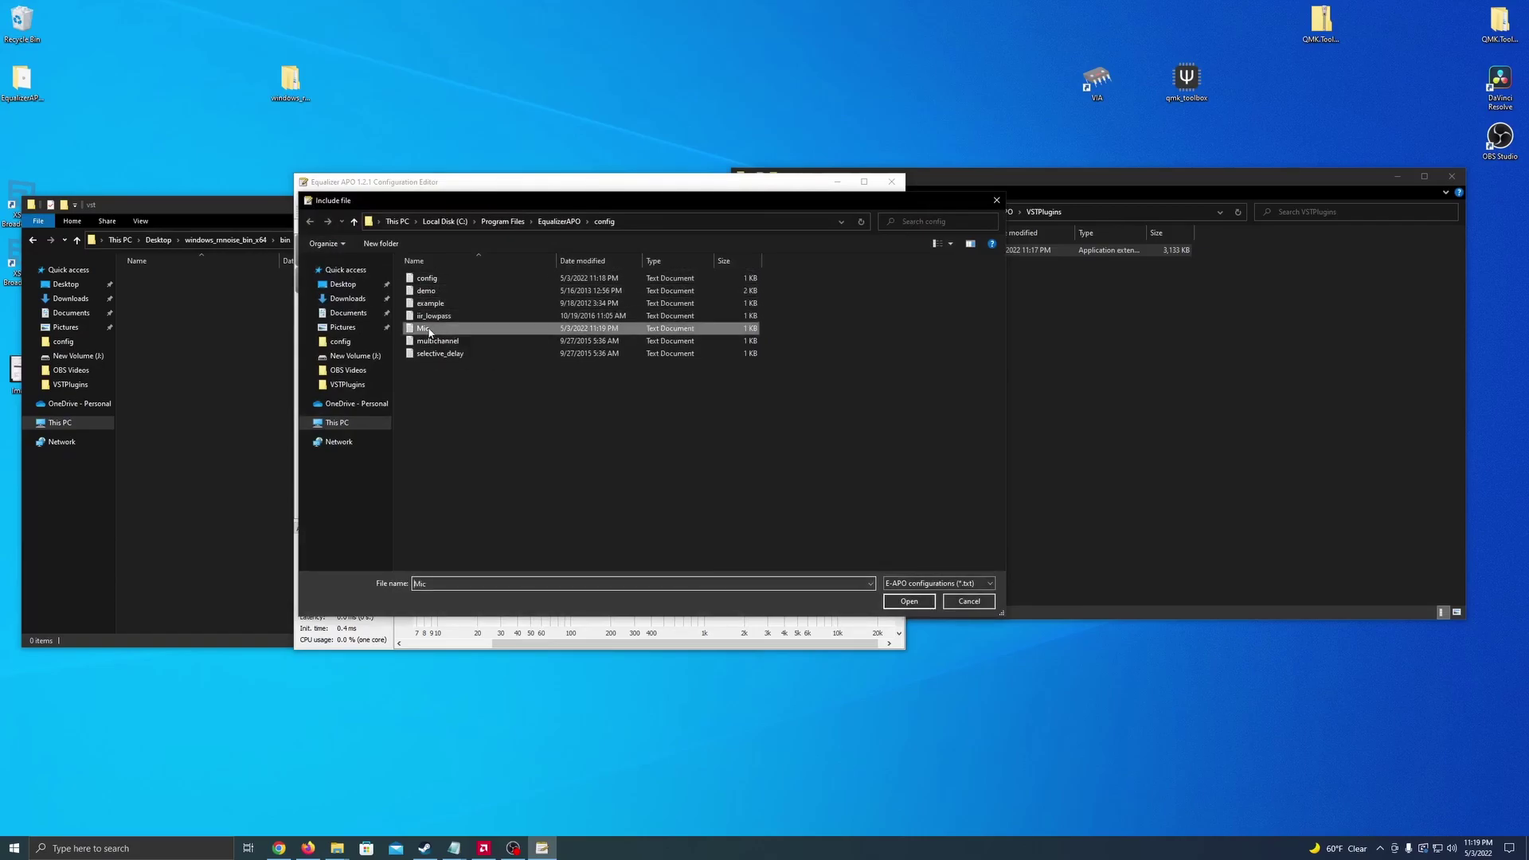
click(910, 601)
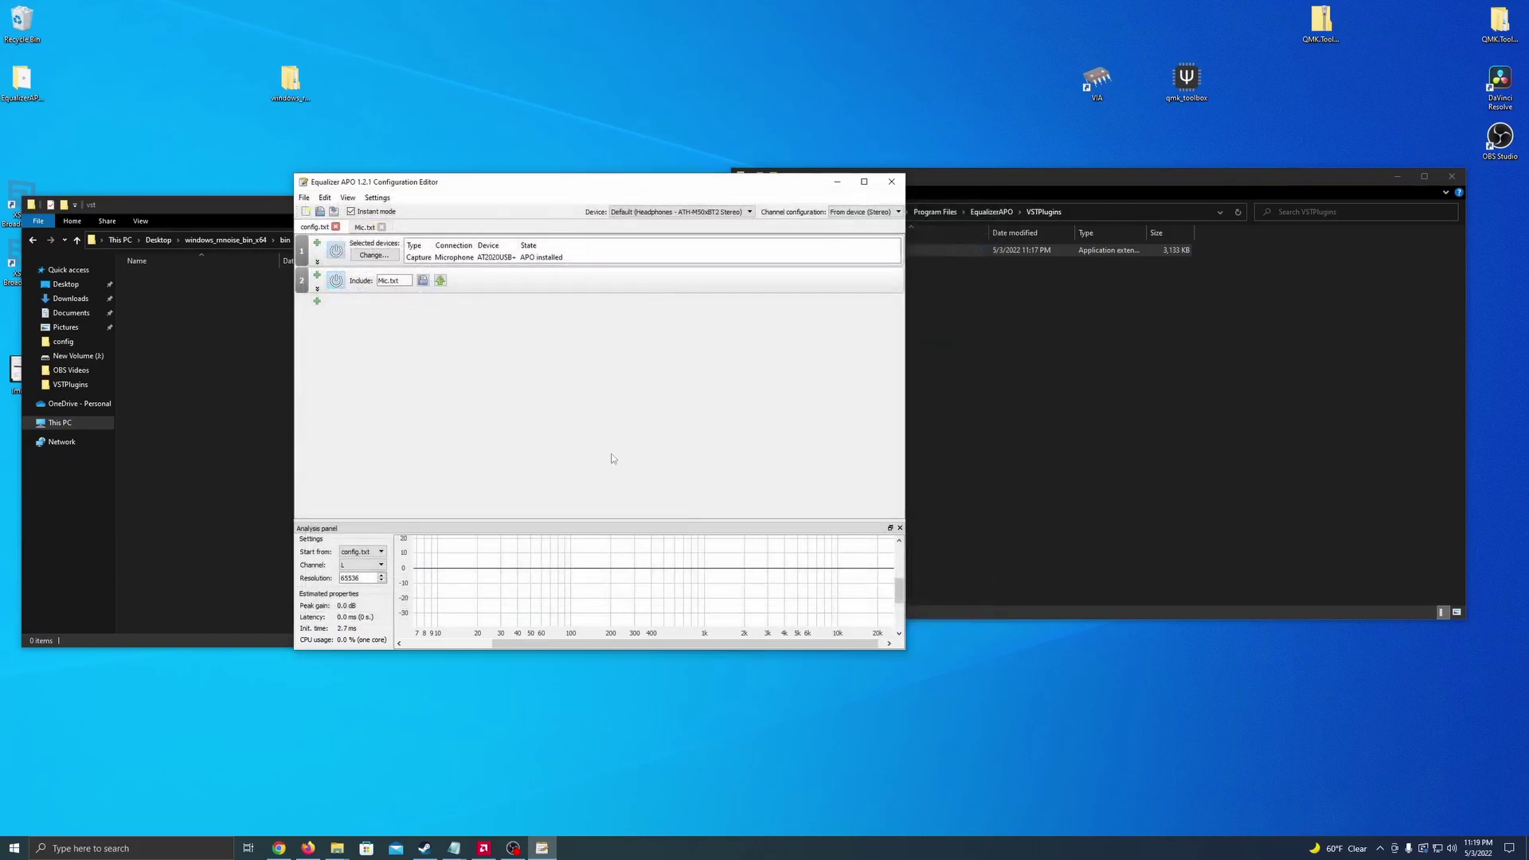
click(336, 215)
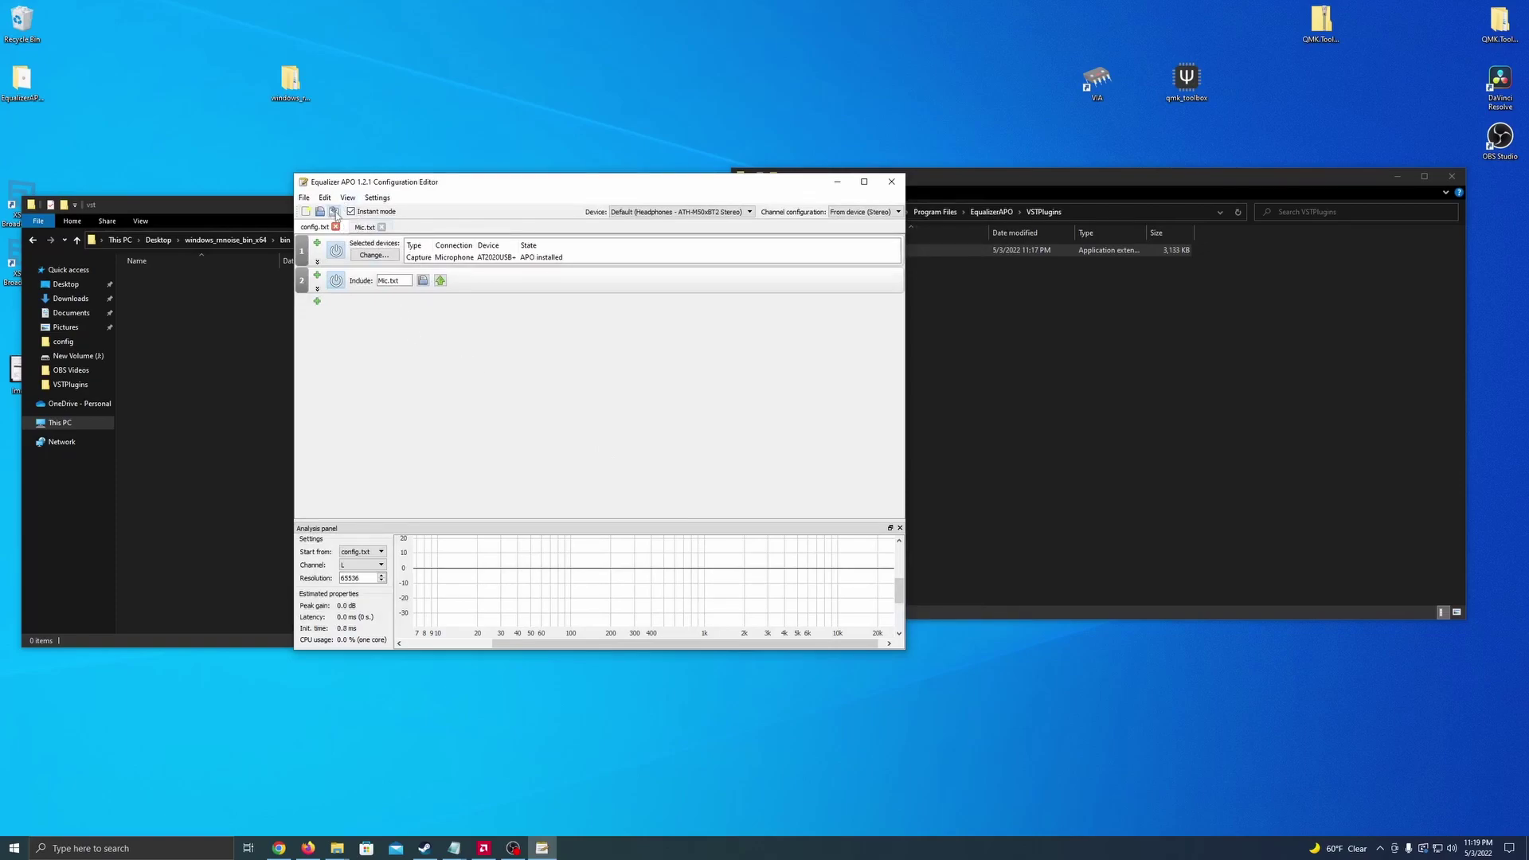